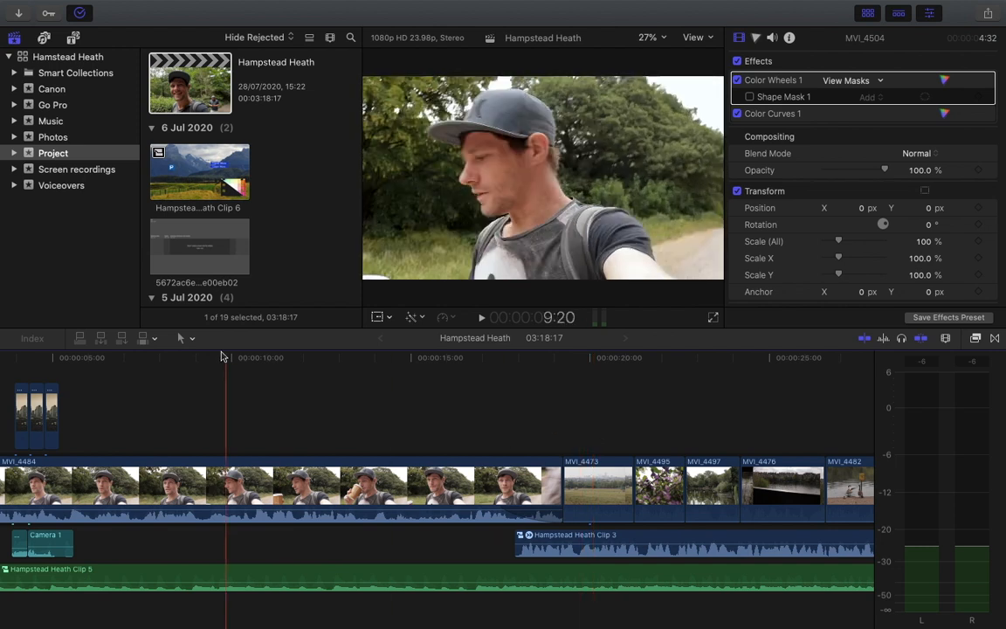
Check the status of the background tasks and close their window.
click(81, 16)
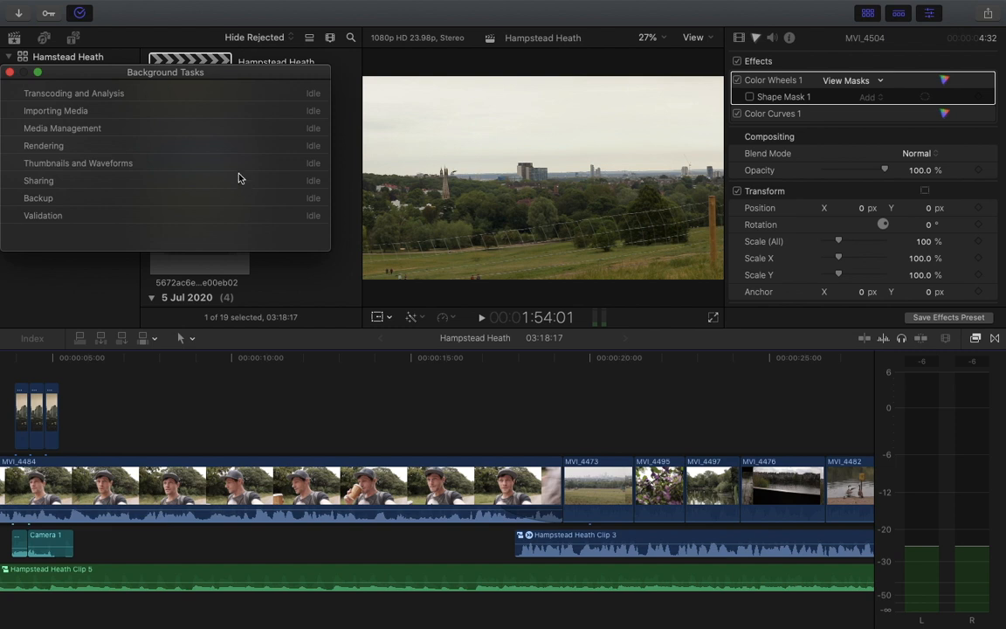
click(10, 74)
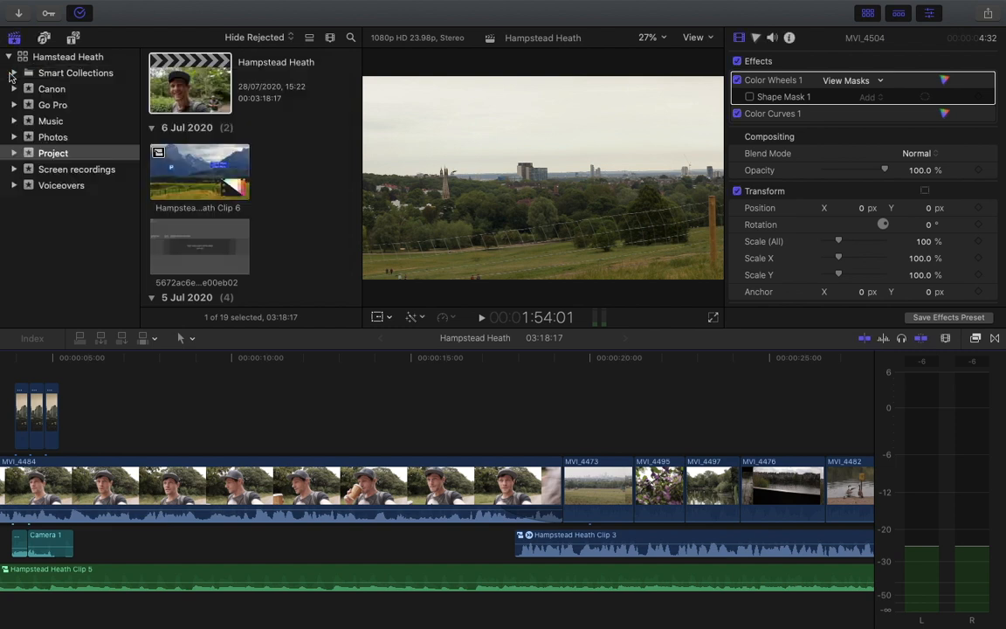
Try to apply the Draw Mask effect to the MVI_4484 clip from the installed effects.
key(super+5)
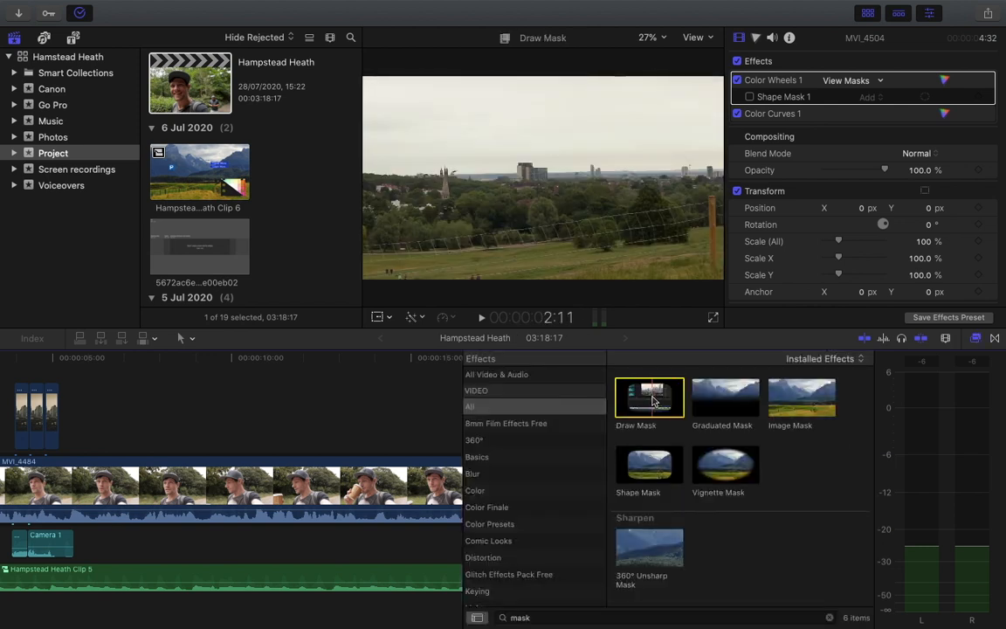
mouse_move(659, 403)
mouse_down()
mouse_move(651, 388)
mouse_move(287, 400)
mouse_move(189, 493)
mouse_up()
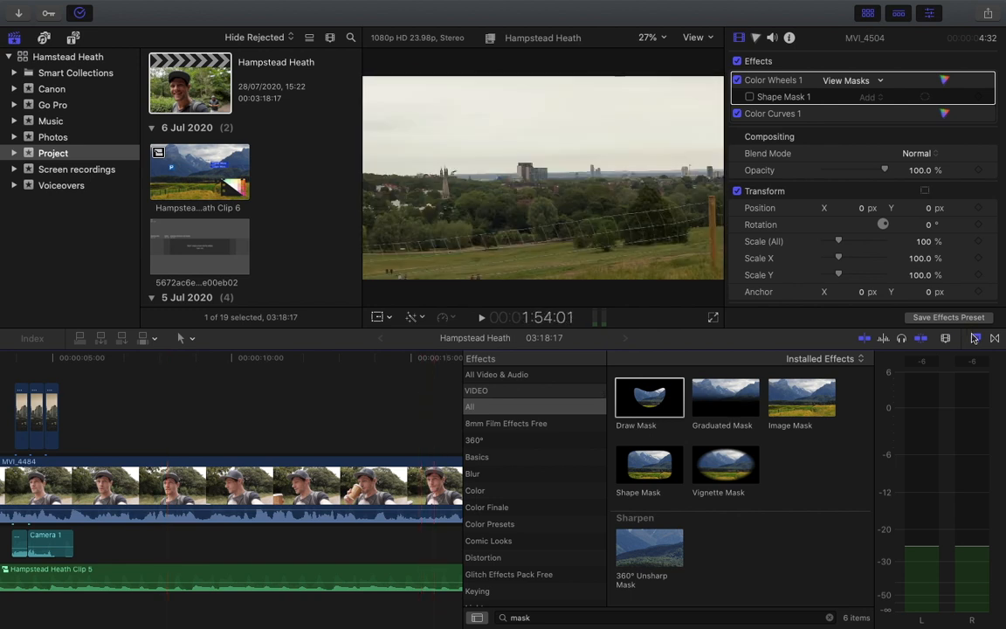
key(super+5)
Examine the full length of the Hampstead Heath project on the timeline.
key(super+minus)
key(super+minus)
key(super+minus)
key(super+minus)
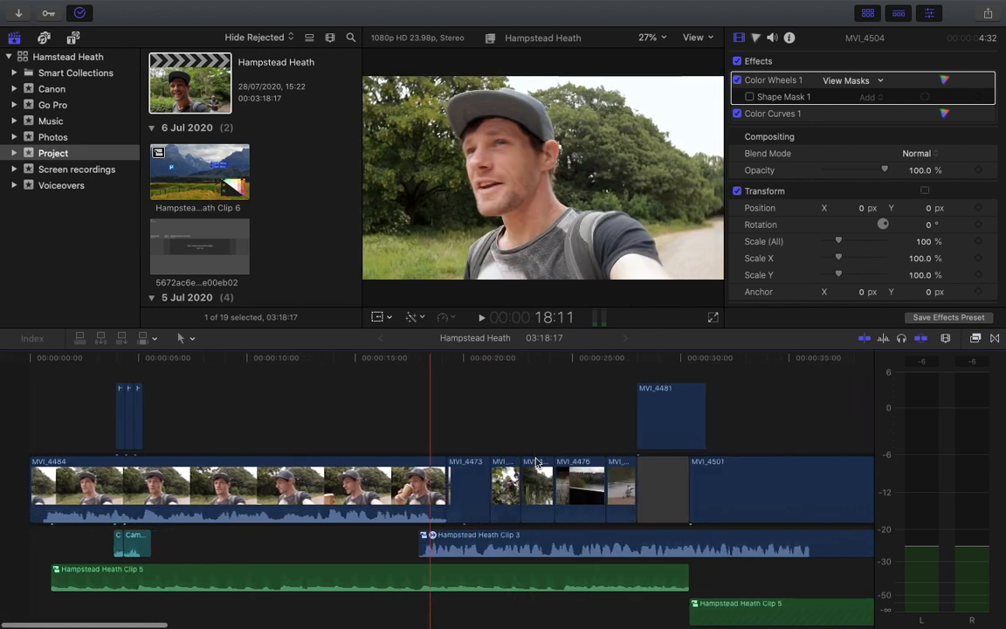
key(super+minus)
key(super+minus)
key(super+minus)
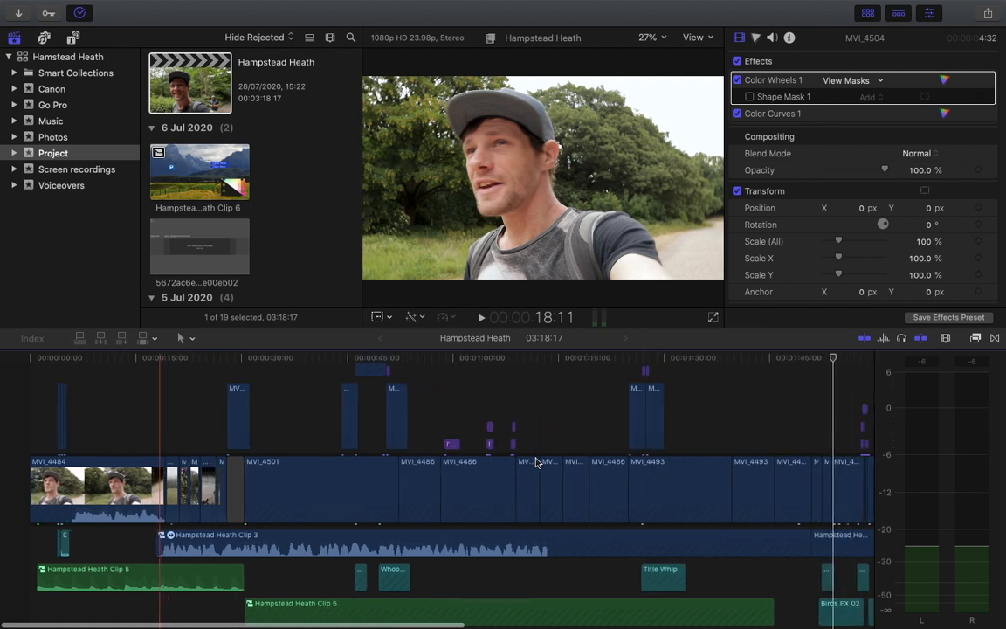
key(super+minus)
key(super+minus)
key(super+minus)
key(super+minus)
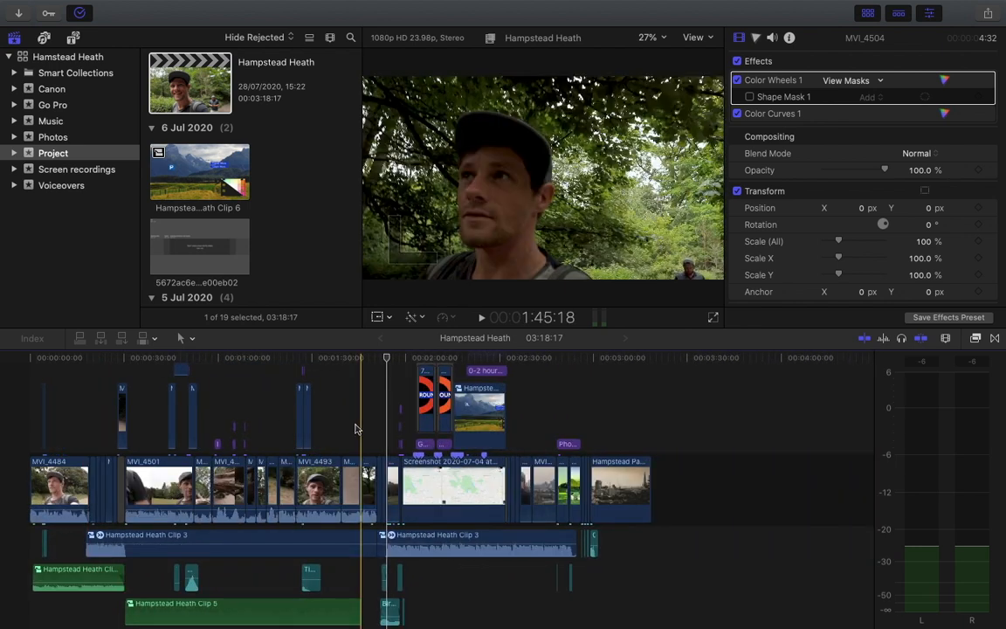
Review the background render option in the playback preferences, toggling it twice before closing them.
mouse_move(61, 7)
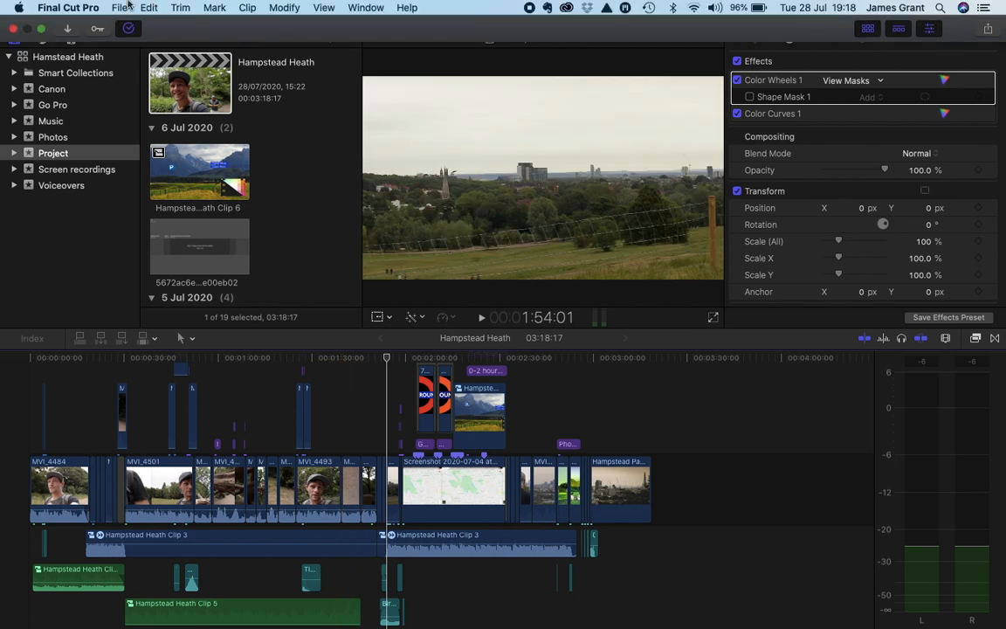
click(74, 8)
click(101, 44)
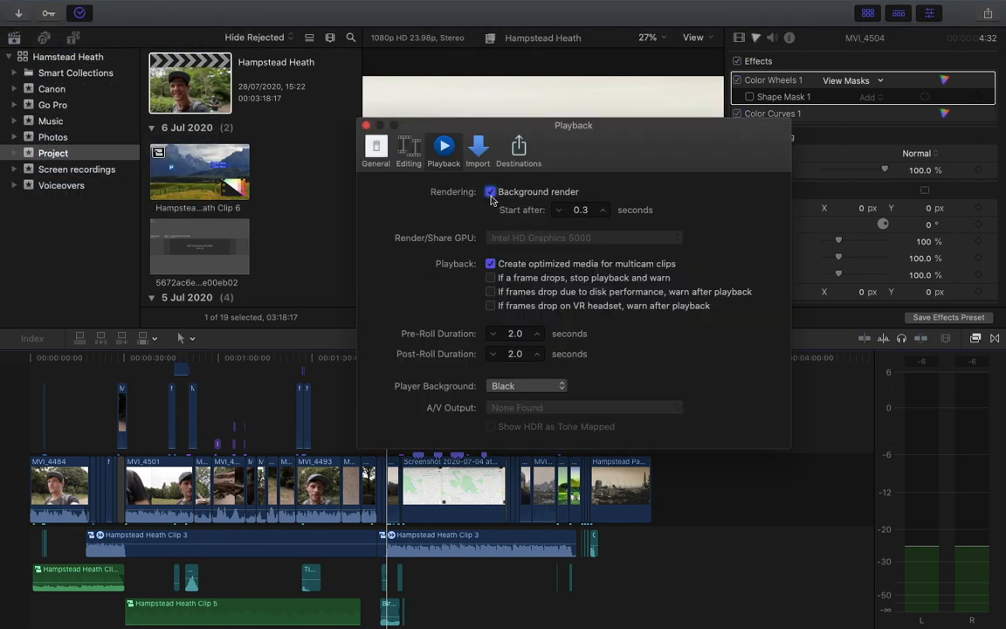
click(491, 192)
click(491, 192)
click(367, 126)
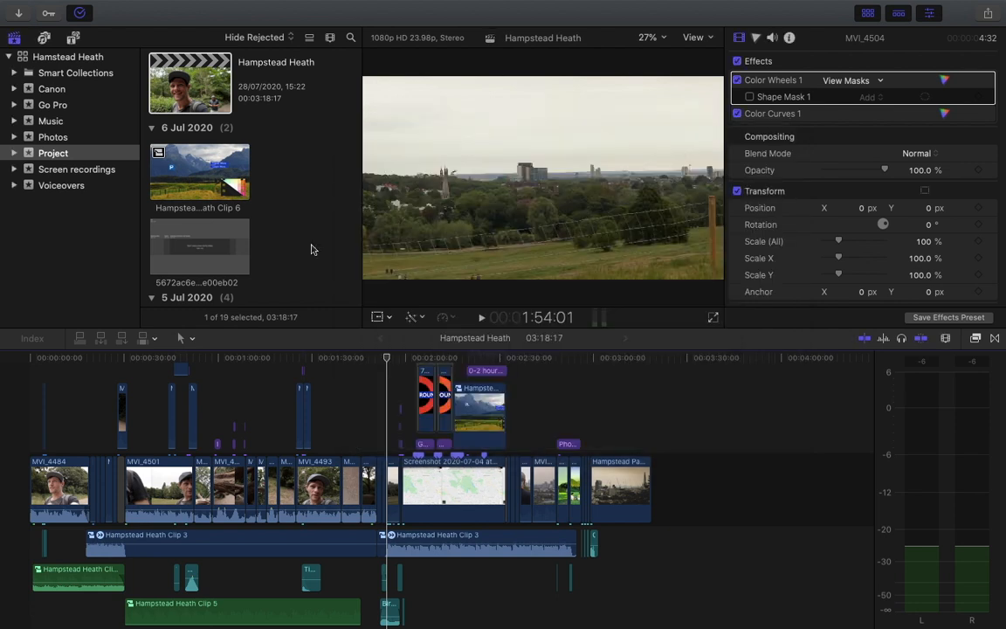
Start sharing the Hampstead Heath project as a Master File.
click(122, 8)
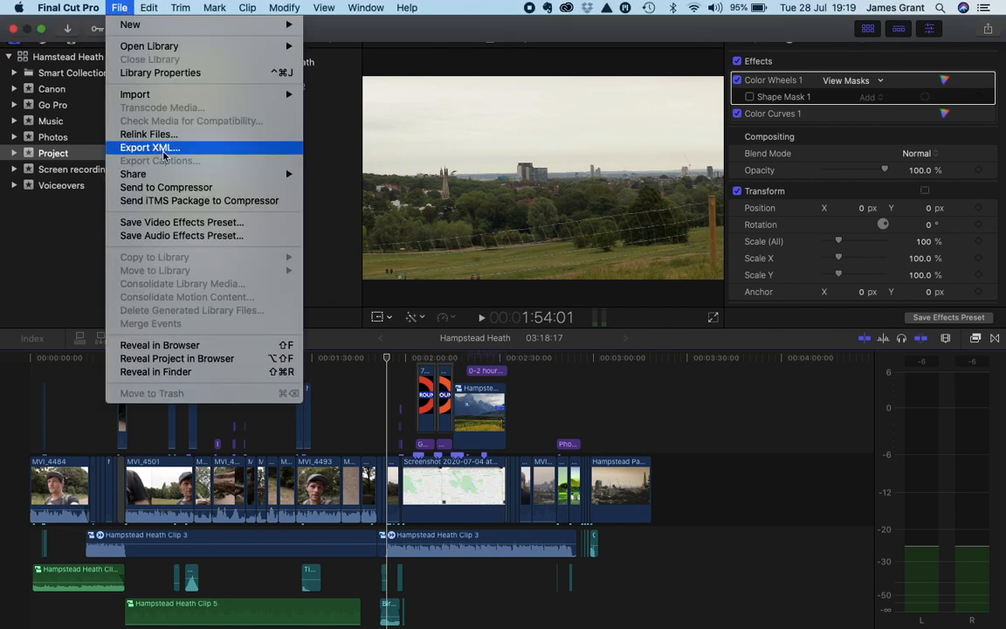
mouse_move(236, 174)
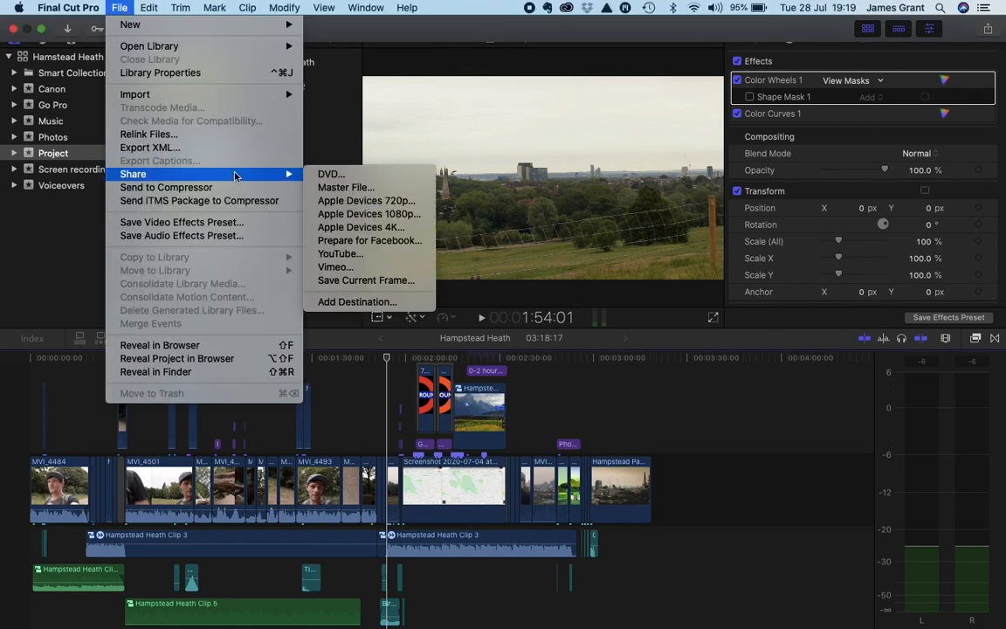
click(346, 187)
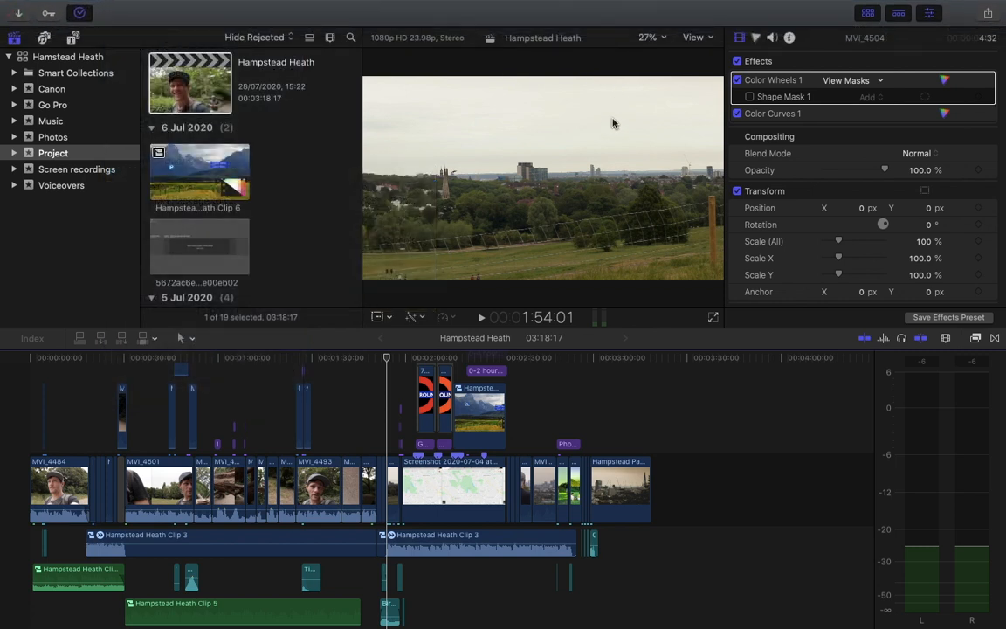
click(988, 16)
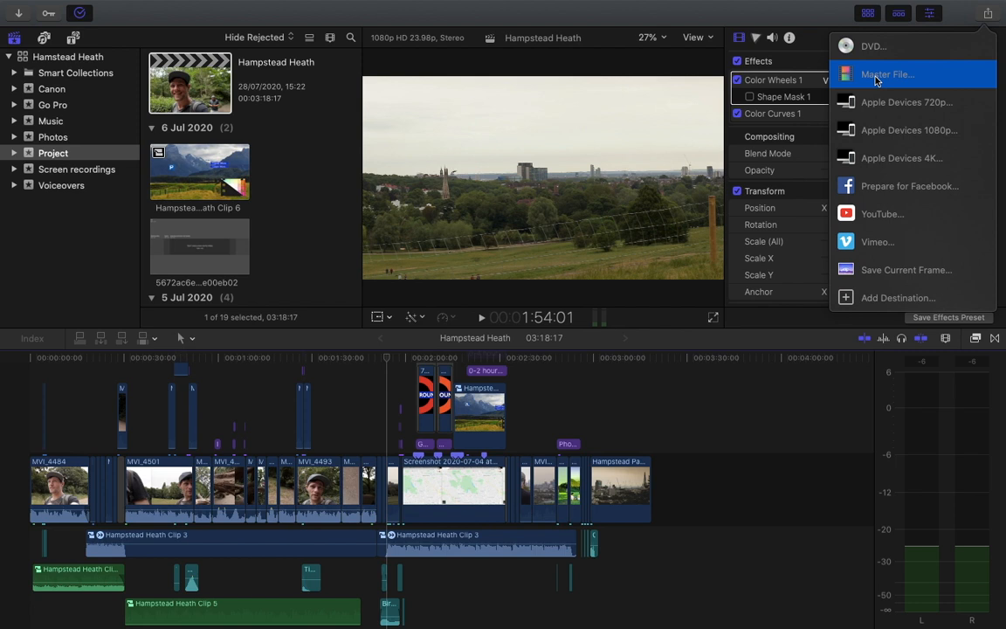
click(877, 79)
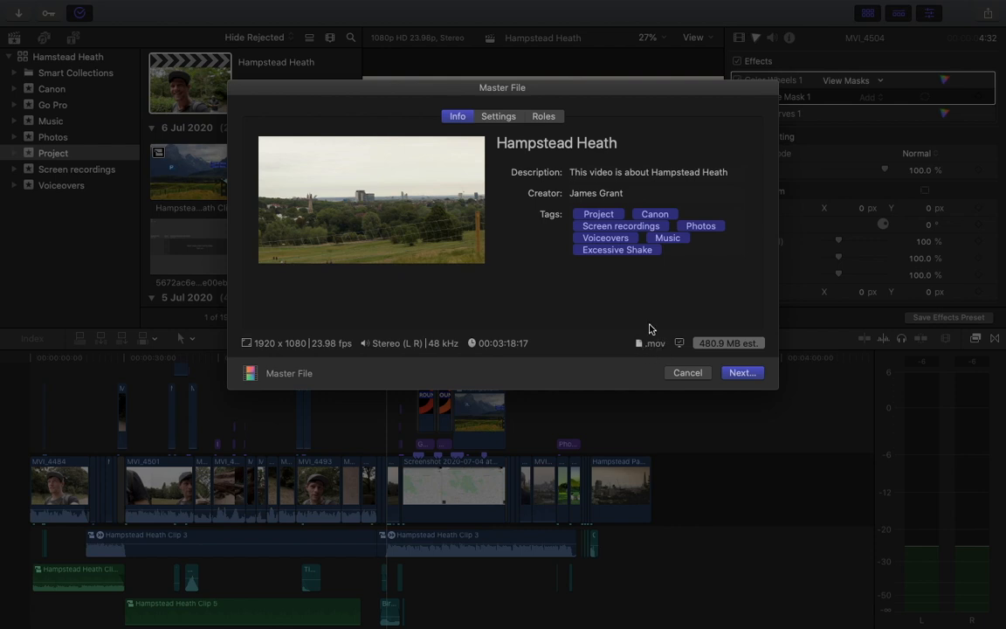
Keep the title Hampstead Heath and clear the description text of the Master File export.
mouse_move(680, 342)
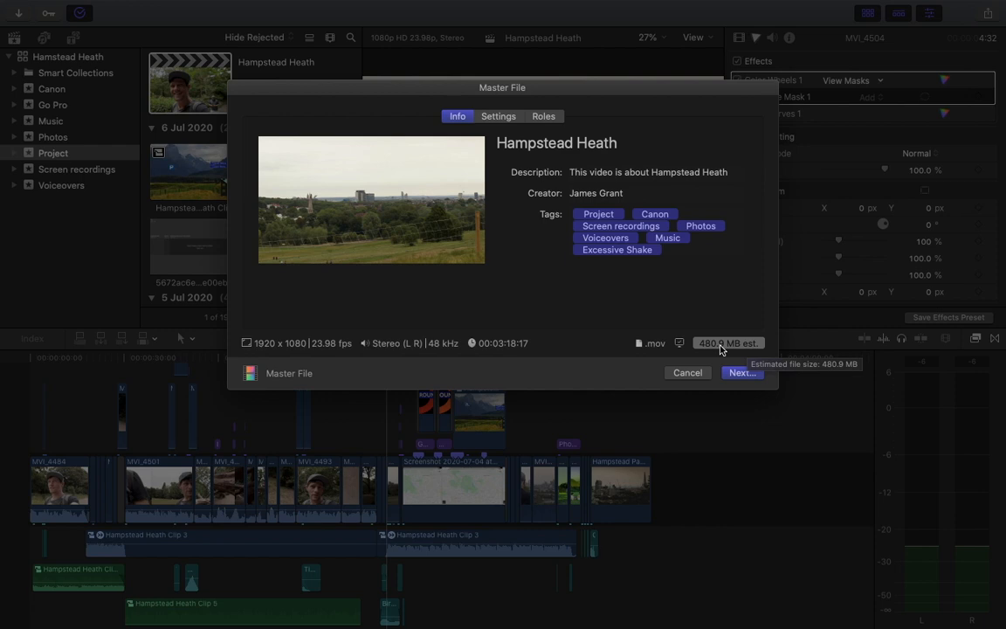
click(637, 145)
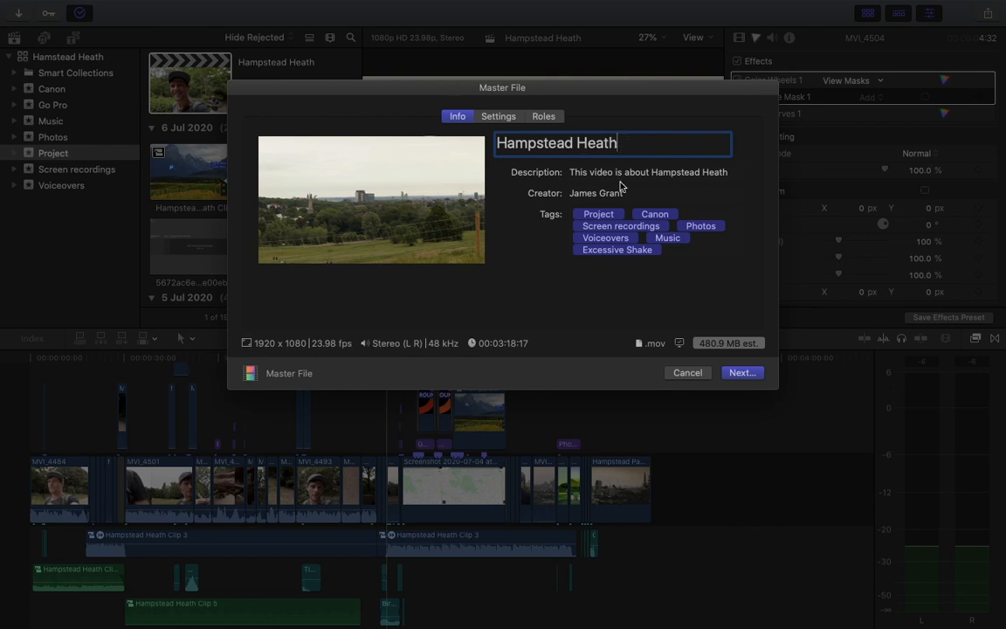
double_click(725, 172)
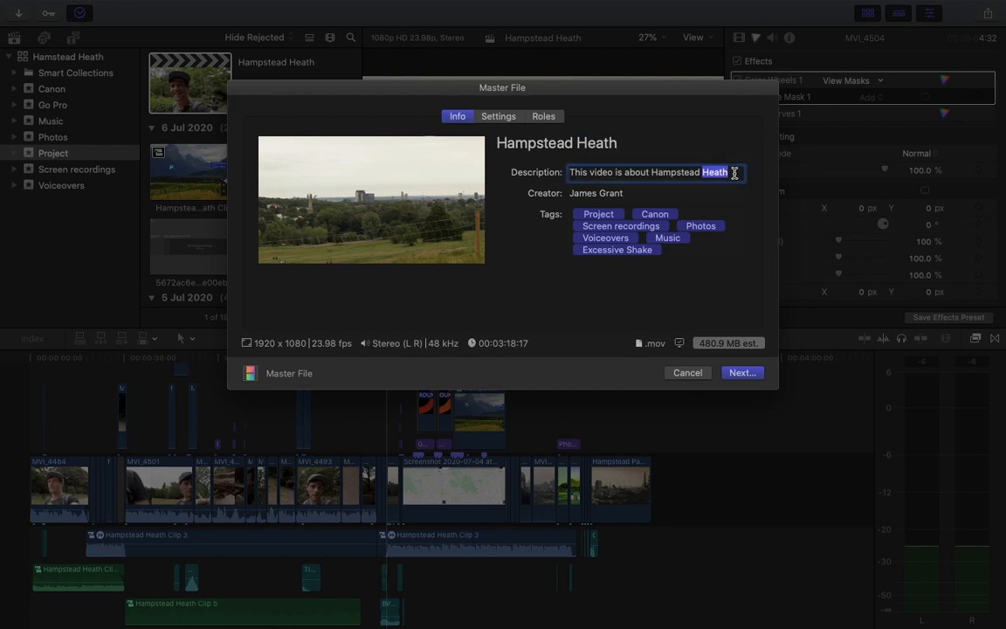
key(BackSpace)
key(BackSpace)
key(BackSpace)
key(BackSpace)
key(BackSpace)
key(BackSpace)
key(BackSpace)
key(BackSpace)
key(BackSpace)
key(BackSpace)
key(BackSpace)
key(BackSpace)
key(BackSpace)
key(BackSpace)
key(BackSpace)
key(BackSpace)
key(BackSpace)
key(BackSpace)
key(BackSpace)
key(BackSpace)
key(BackSpace)
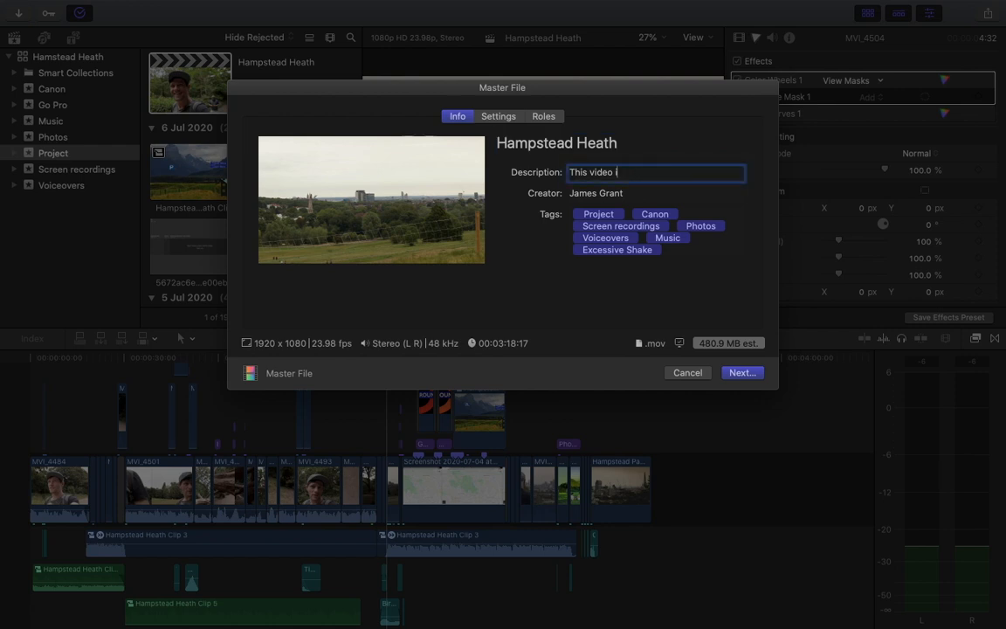
key(BackSpace)
key(BackSpace)
key(BackSpace)
key(BackSpace)
key(BackSpace)
key(BackSpace)
Keep the creator name and remove all the tags from the Master File export.
click(636, 193)
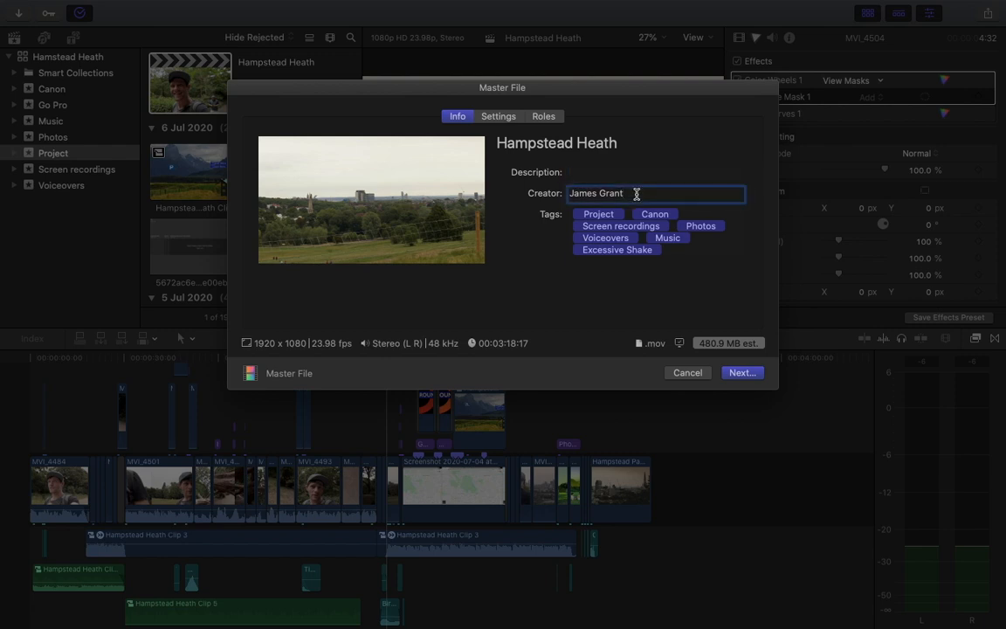
click(669, 252)
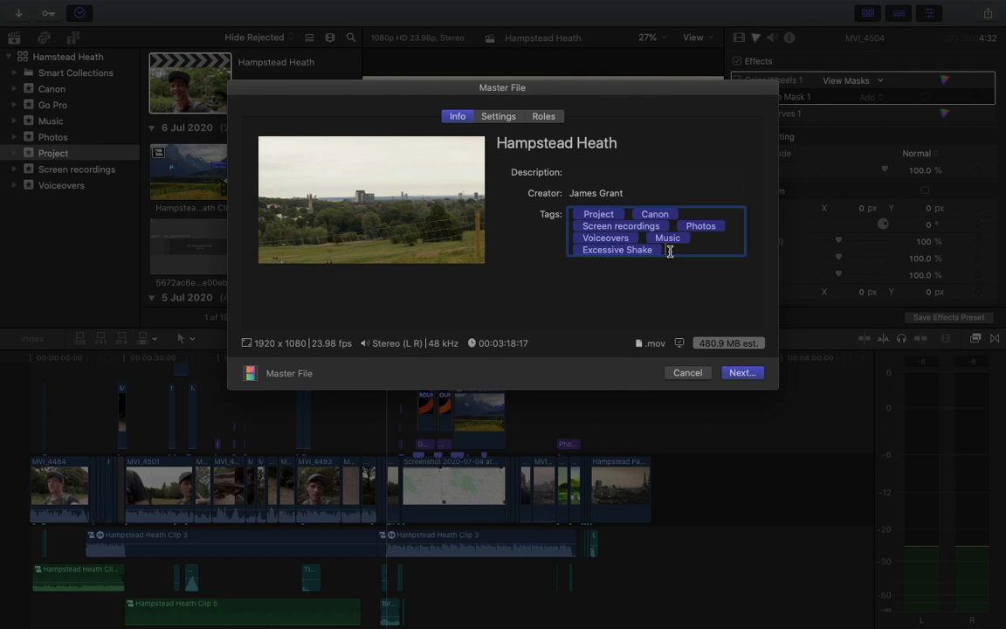
key(BackSpace)
key(BackSpace)
key(BackSpace)
key(BackSpace)
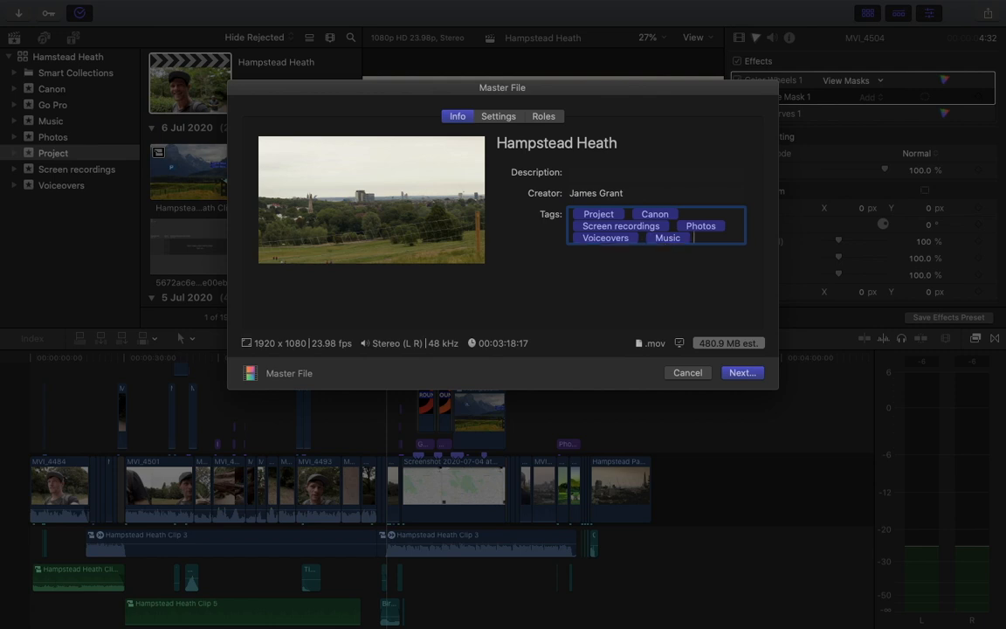
key(BackSpace)
key(BackSpace)
key(BackSpace)
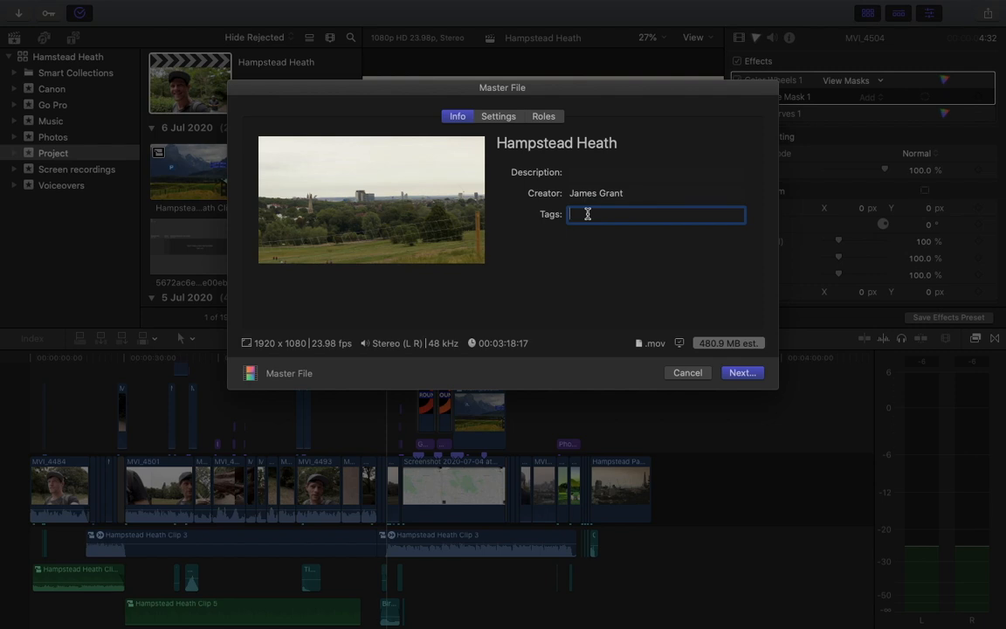
Open the Master File export settings and keep the format as Video and Audio.
click(501, 117)
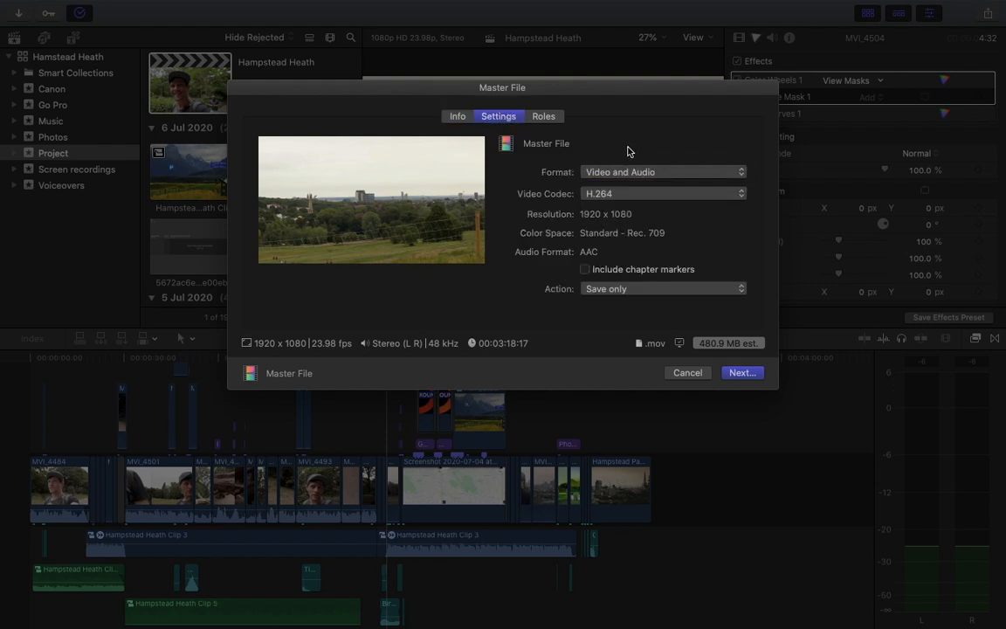
click(676, 177)
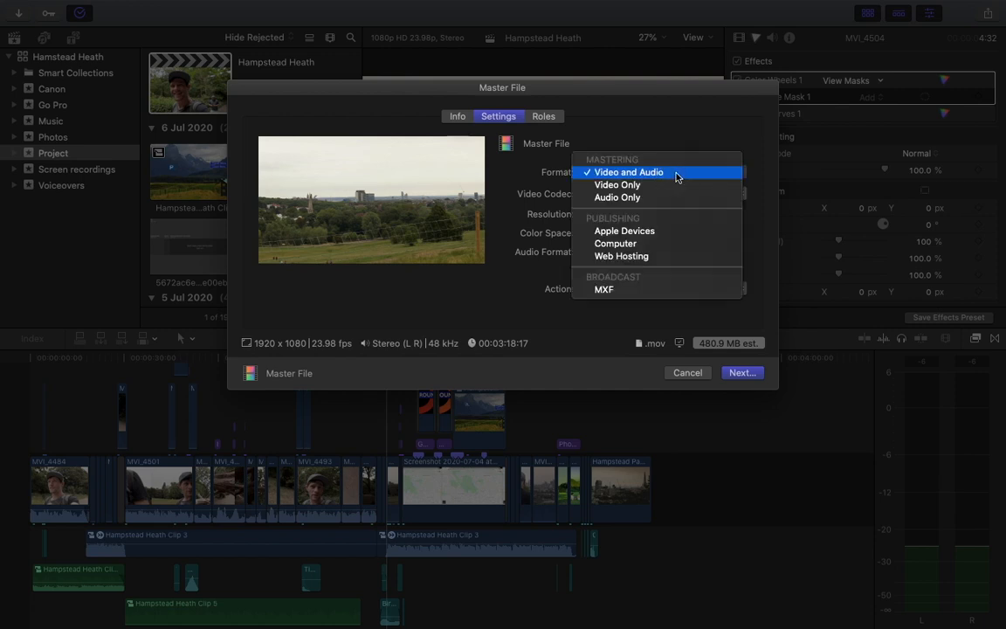
click(677, 177)
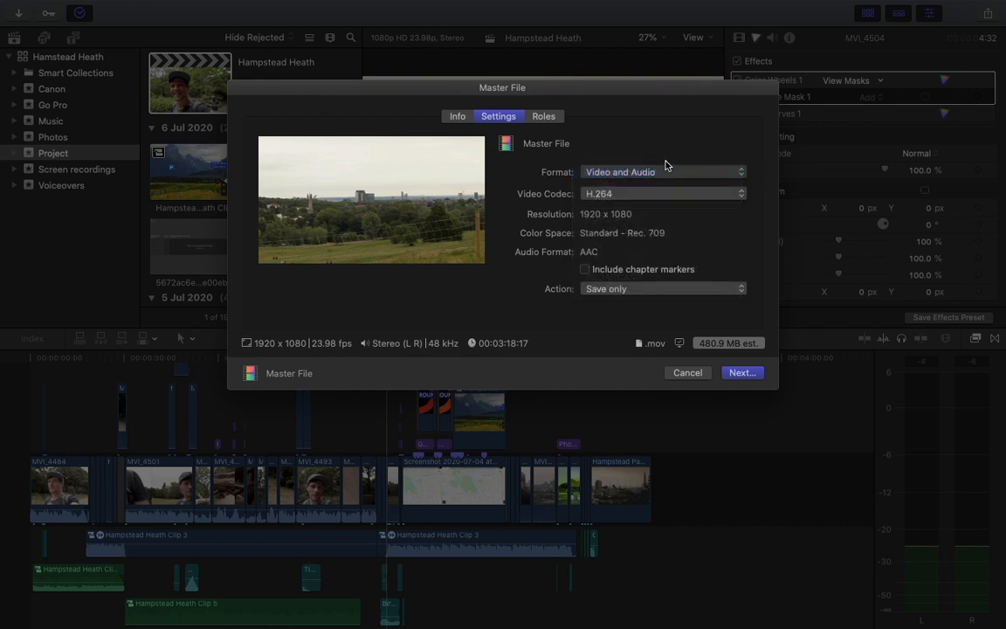
Set the export format to Computer and check which devices can play the file.
mouse_move(679, 347)
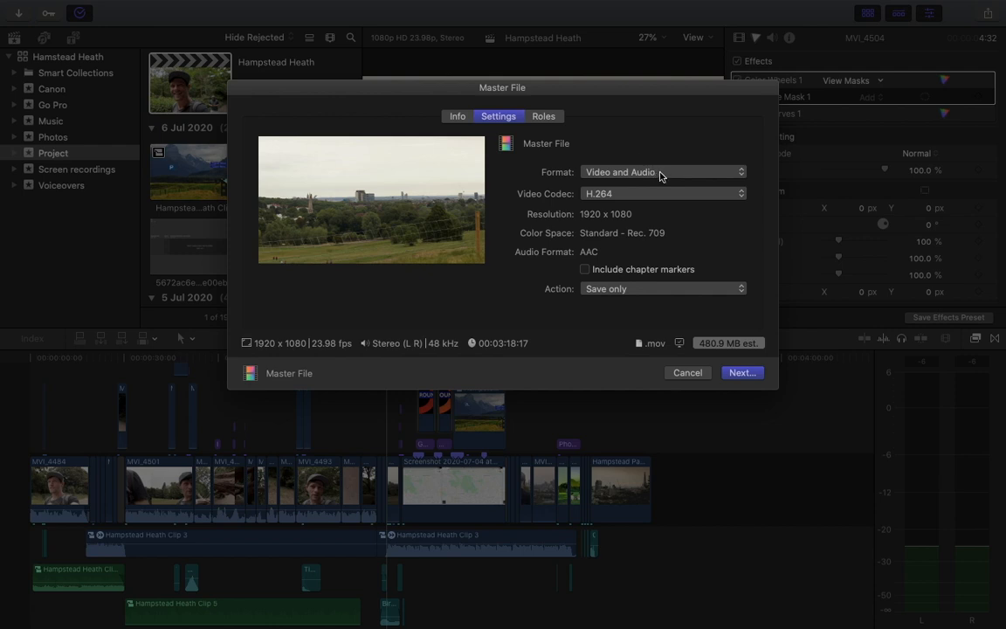
click(686, 174)
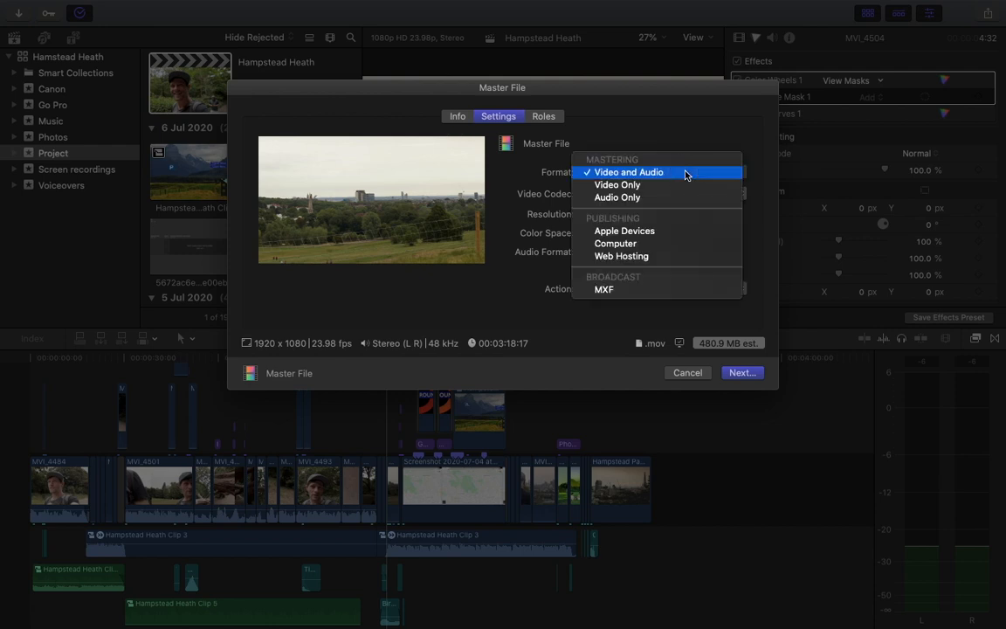
click(629, 244)
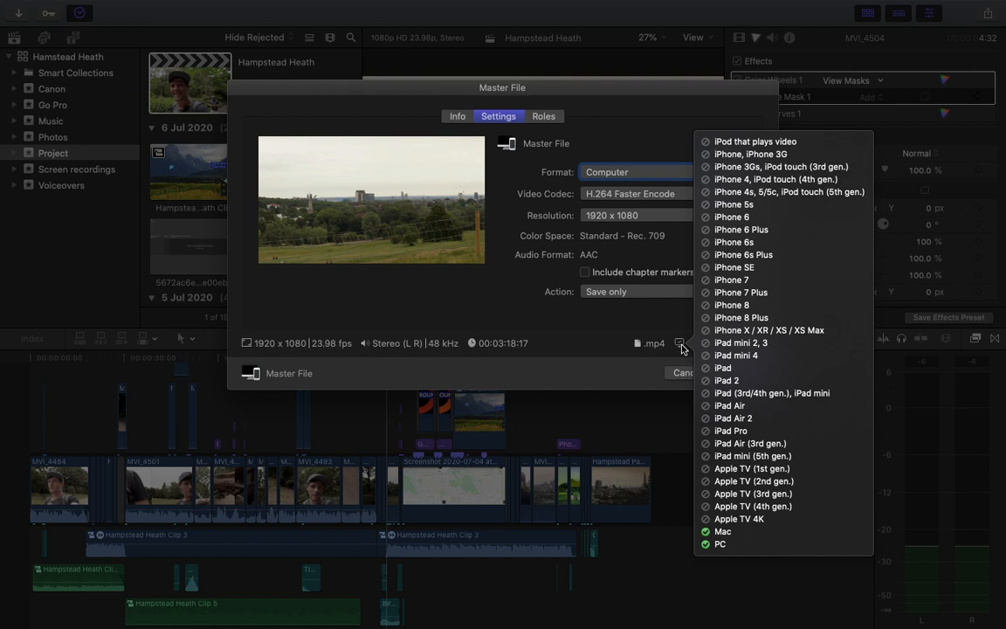
Set the export format to Video and Audio and the video codec to H.264.
click(662, 172)
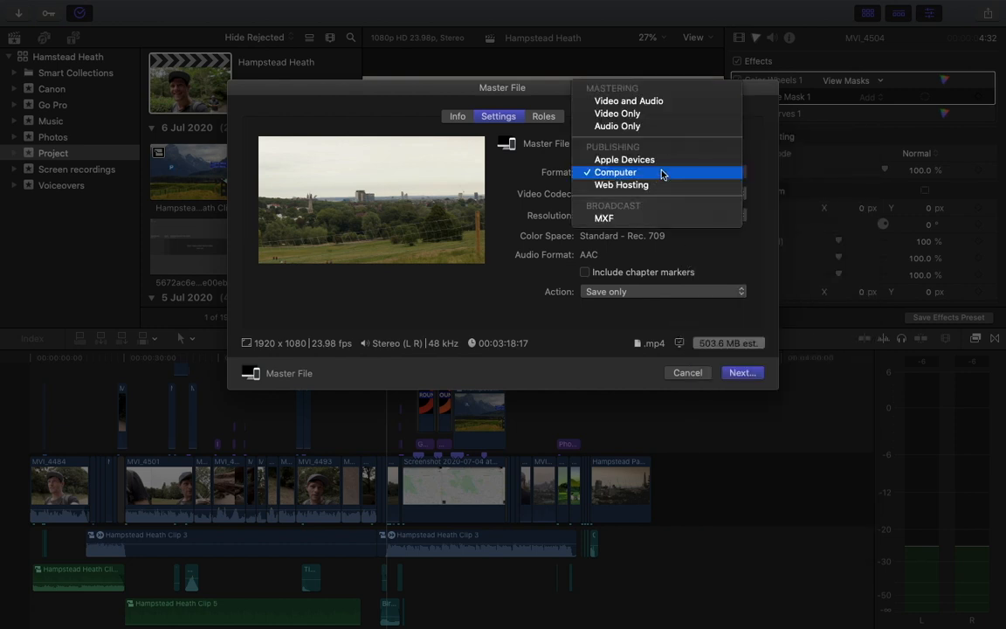
click(651, 104)
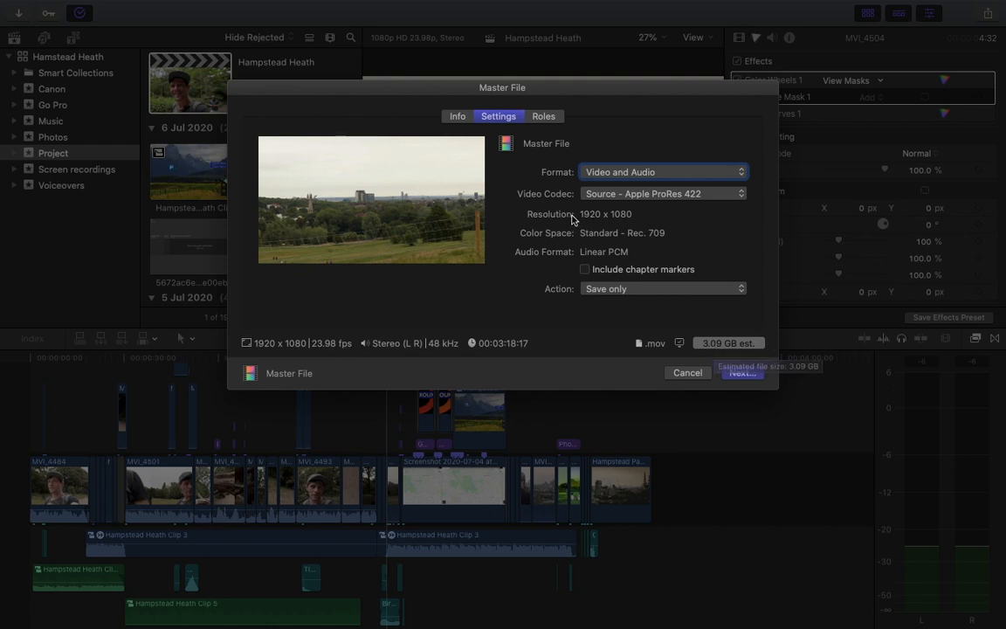
click(661, 194)
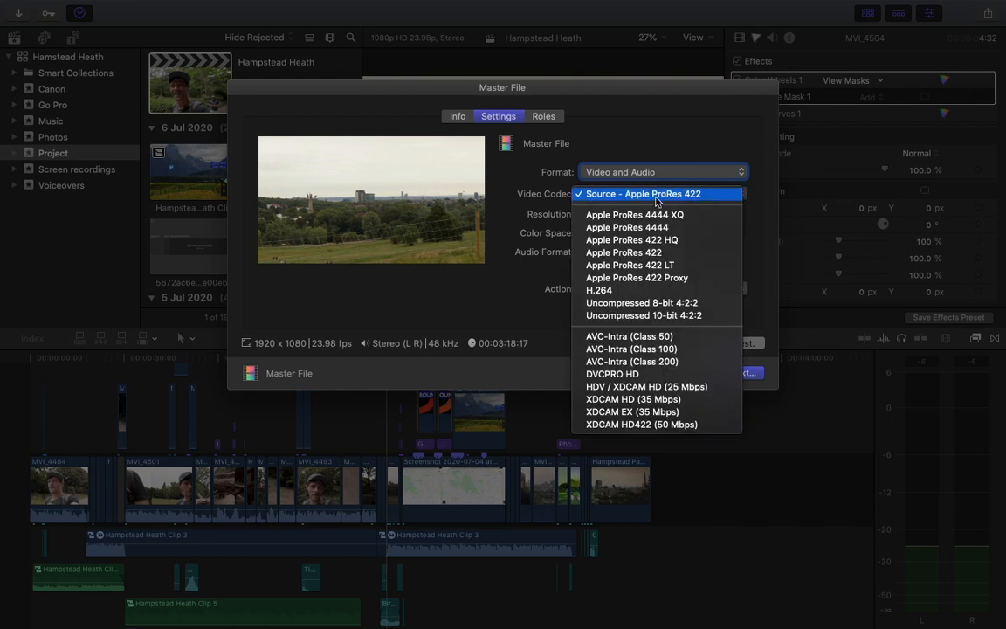
click(628, 290)
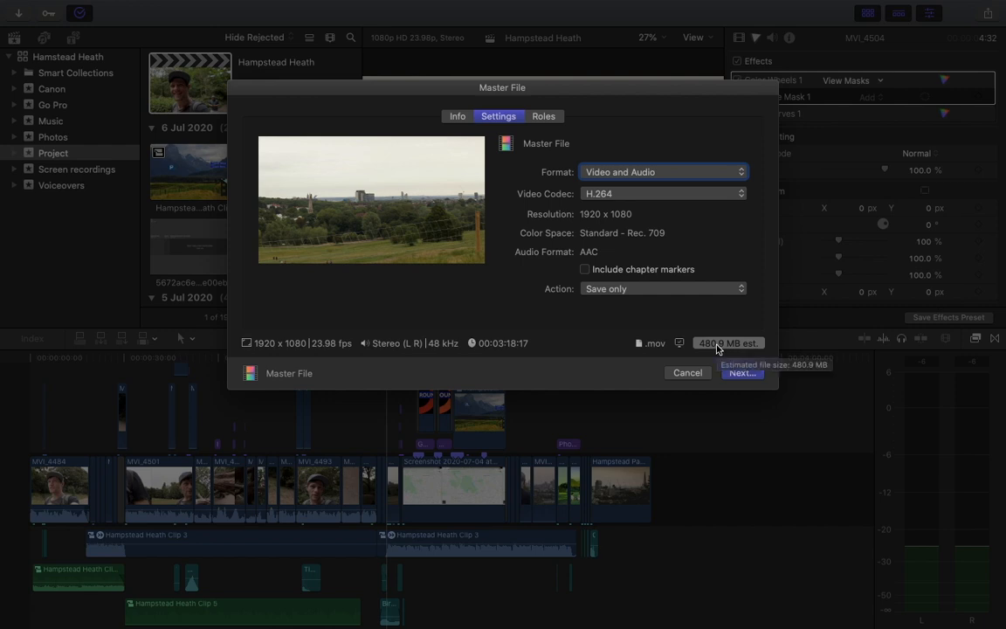
Try including chapter markers in the export, turn them off again, and look through the available actions, keeping Save only.
click(584, 270)
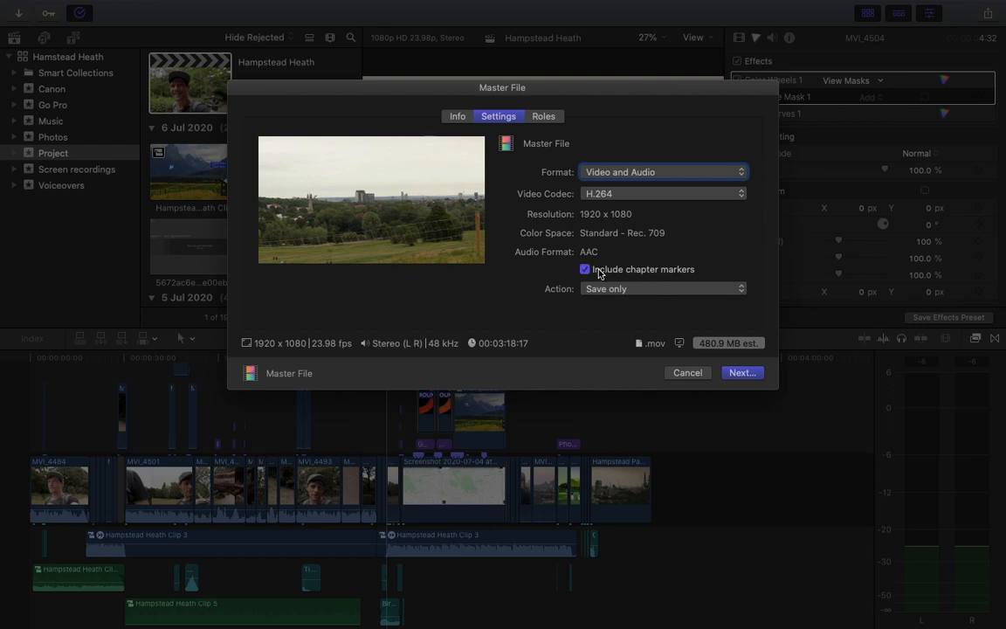
click(585, 269)
click(666, 290)
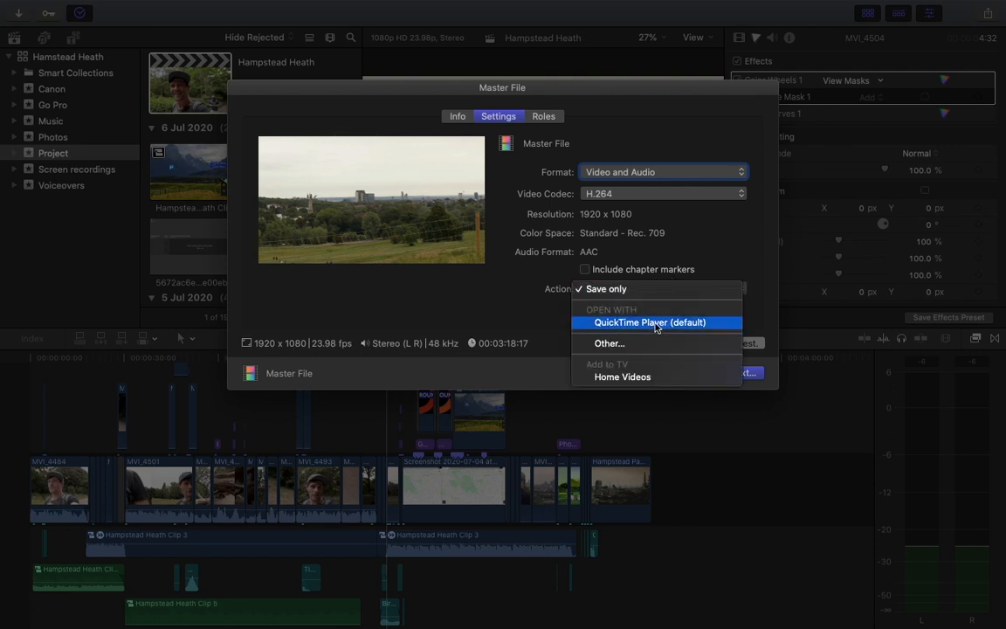
click(638, 257)
Try the export roles as Separate Files and as Multitrack QuickTime Movie, and set them back to QuickTime Movie.
click(543, 112)
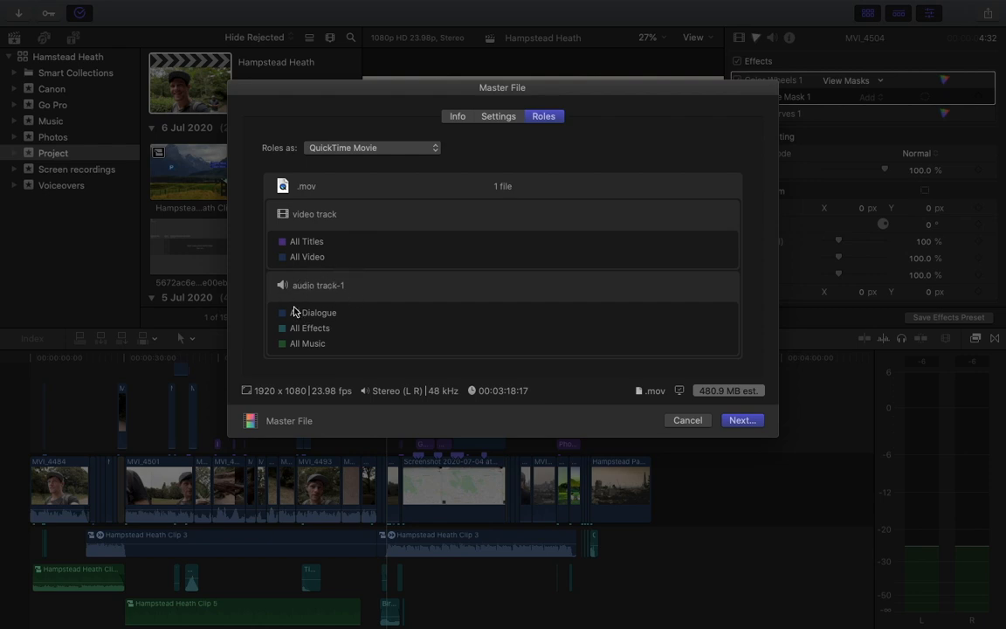
click(409, 148)
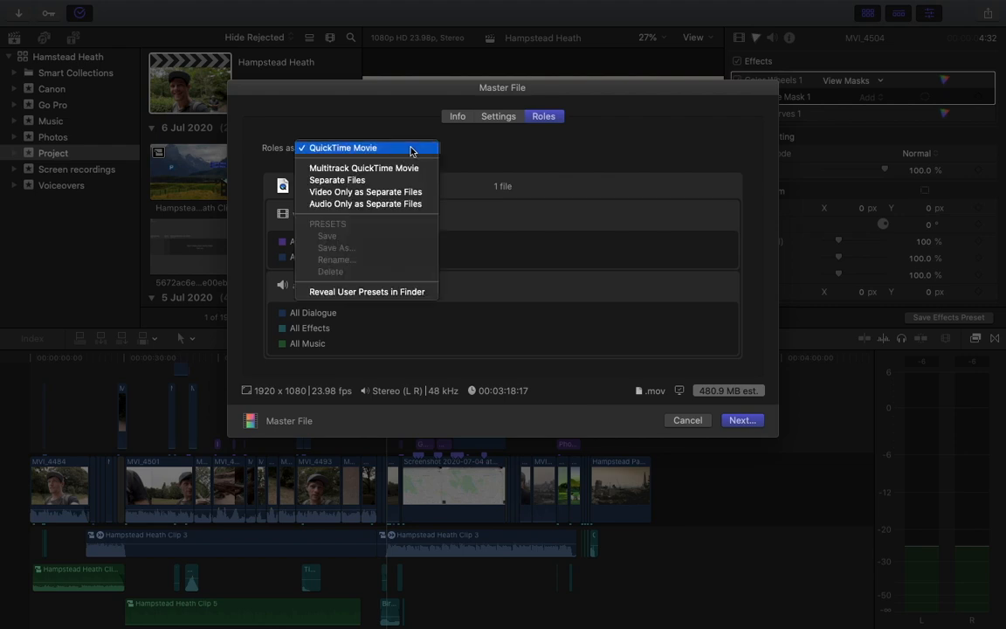
click(354, 180)
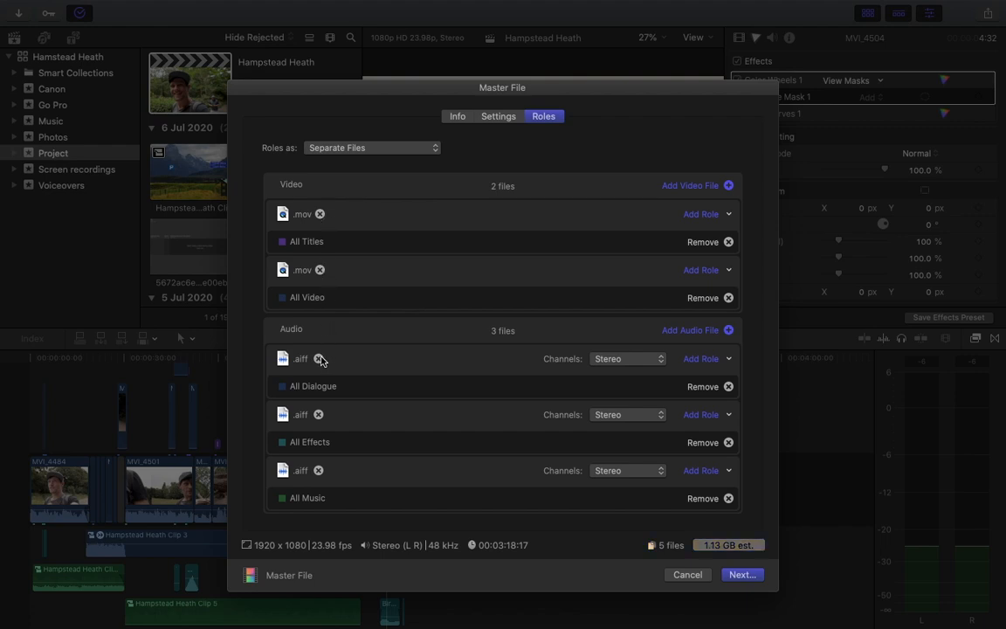
click(388, 147)
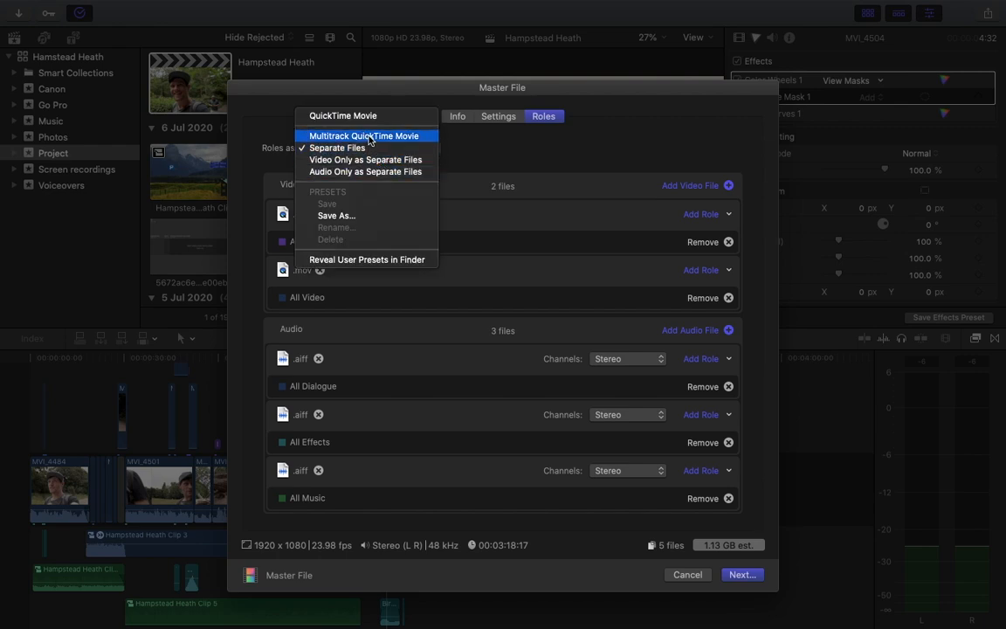
click(333, 135)
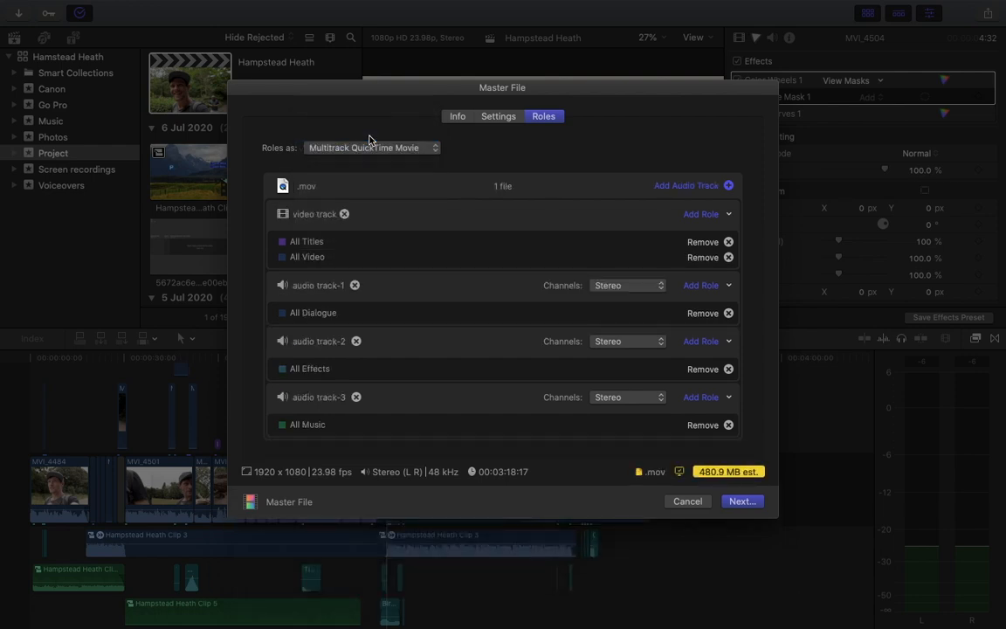
click(377, 150)
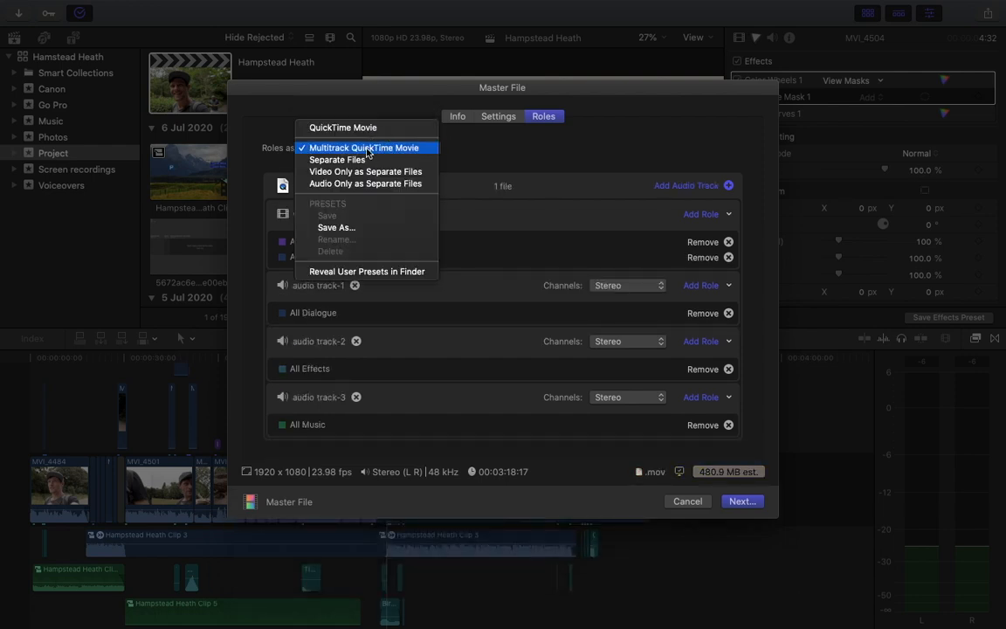
click(371, 131)
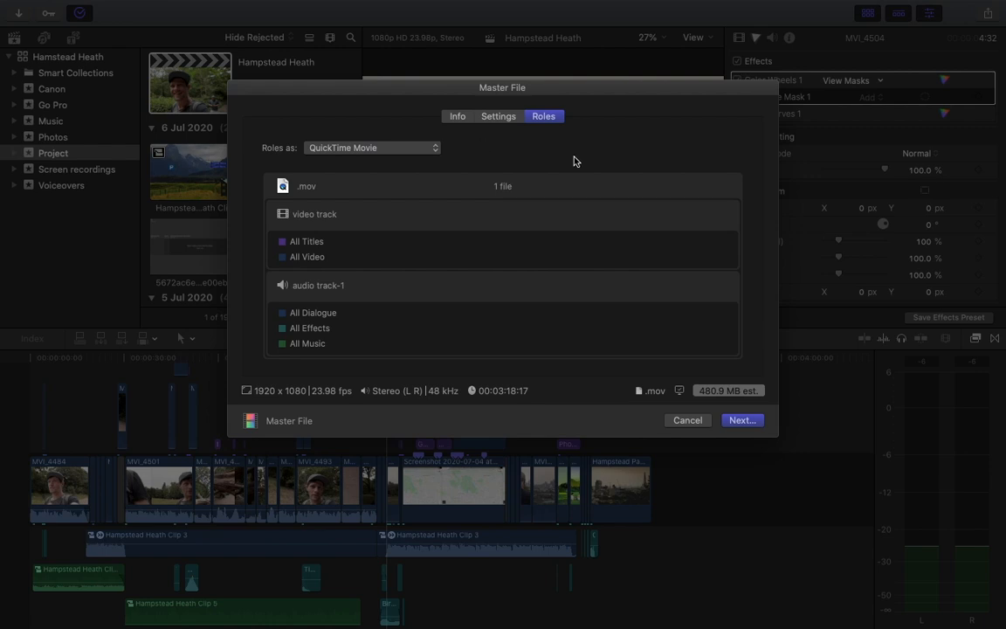
Recheck the export's settings, info and roles, and save the master file to the Desktop.
click(499, 117)
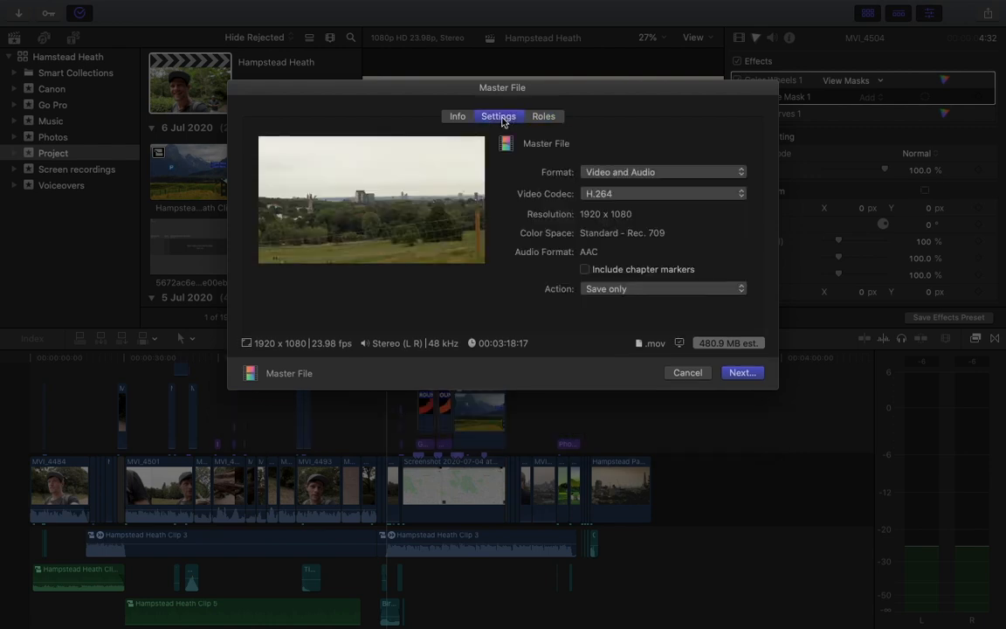
click(456, 117)
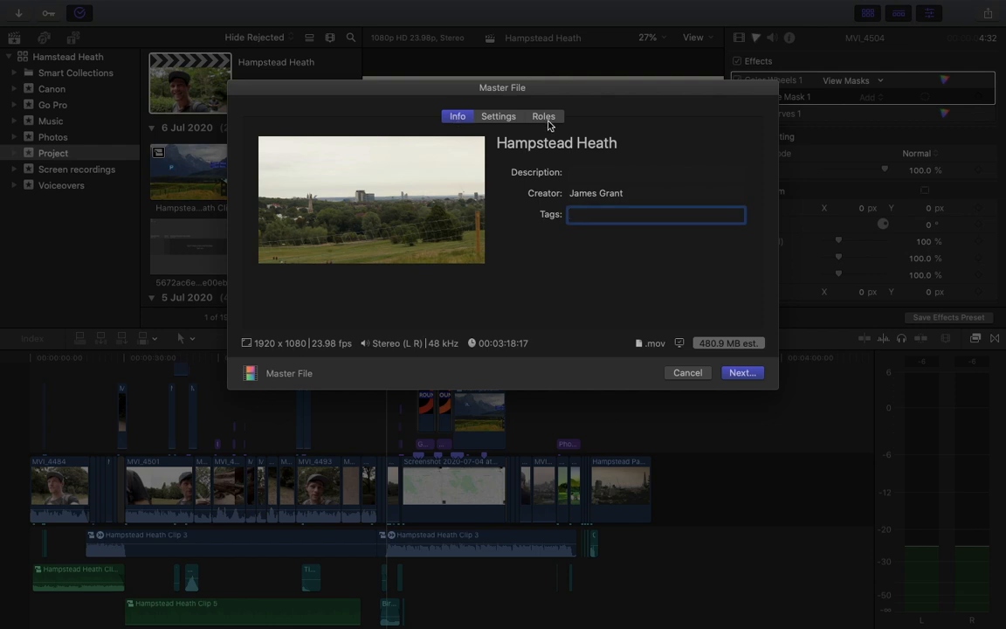
click(543, 117)
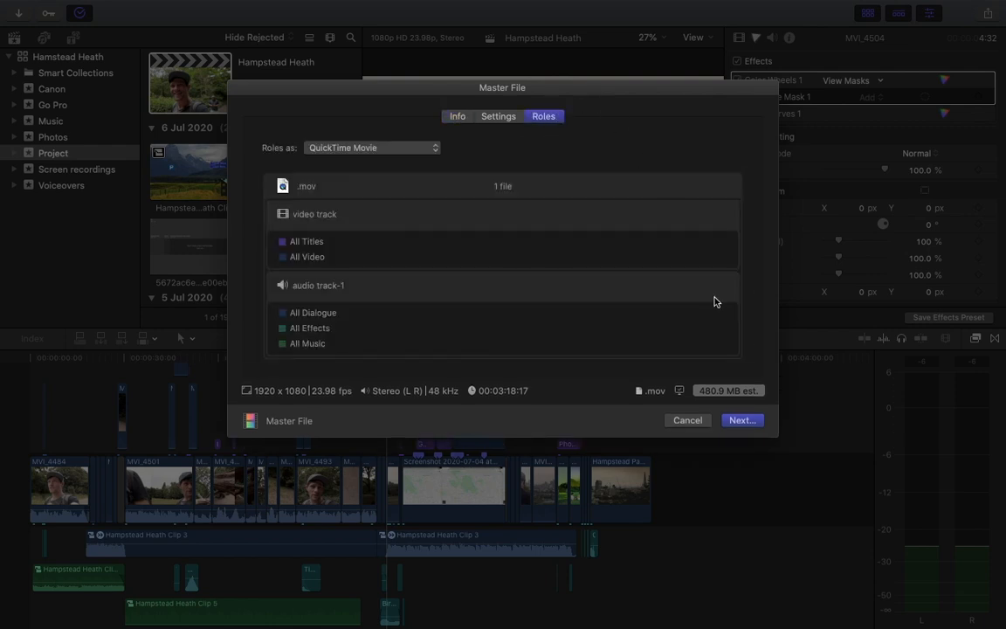
click(741, 420)
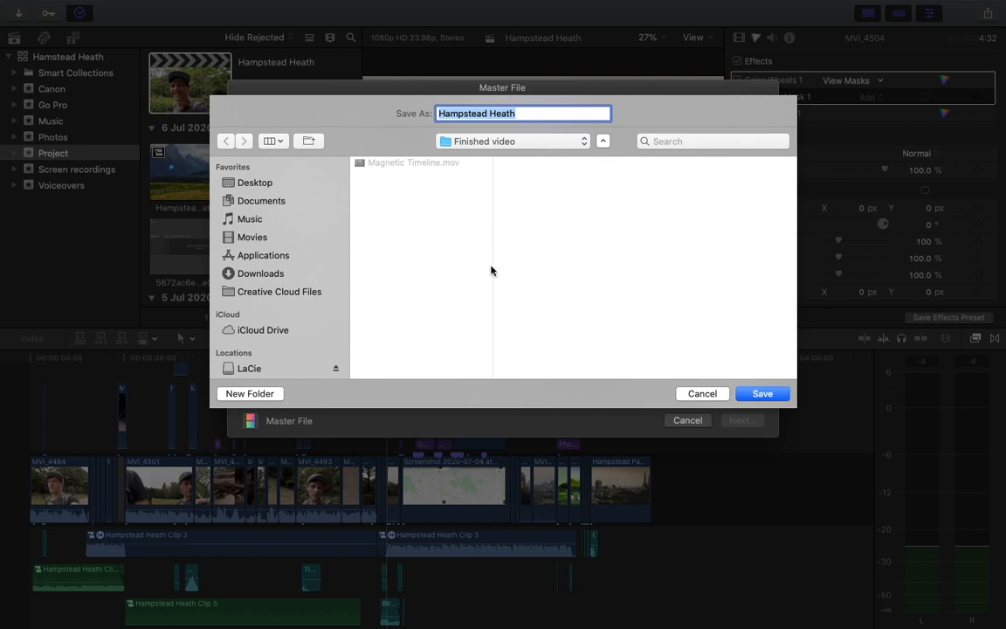
click(247, 183)
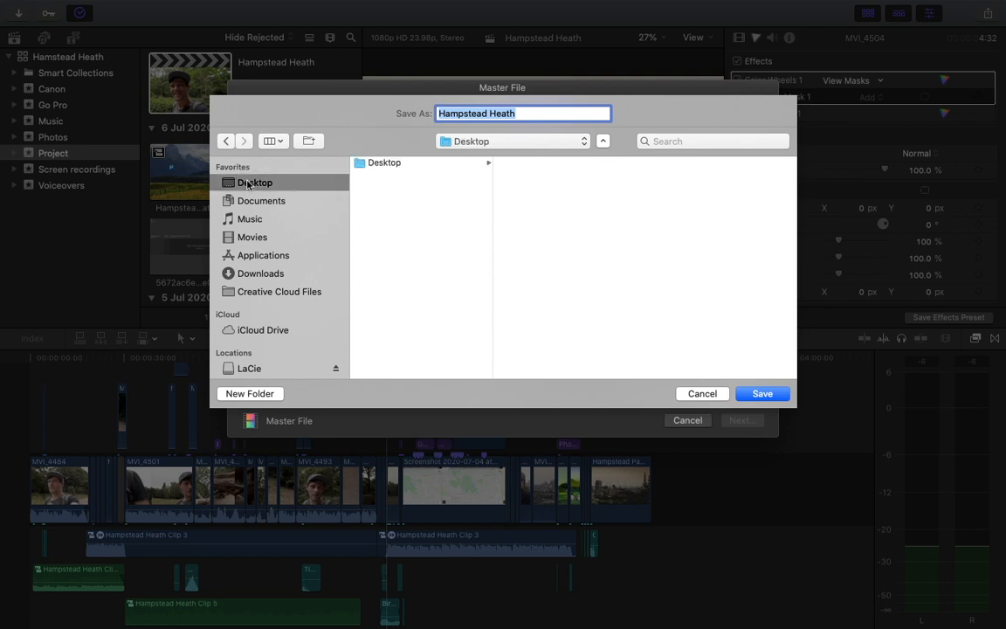
click(761, 394)
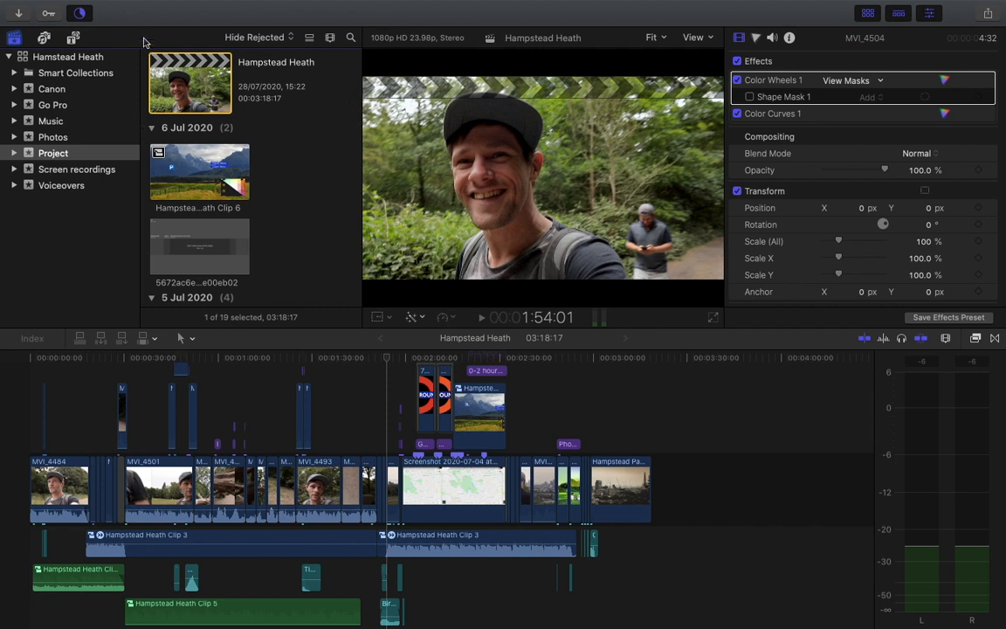
Check the export's progress in the background tasks, expanding the details of the Sharing task.
click(79, 14)
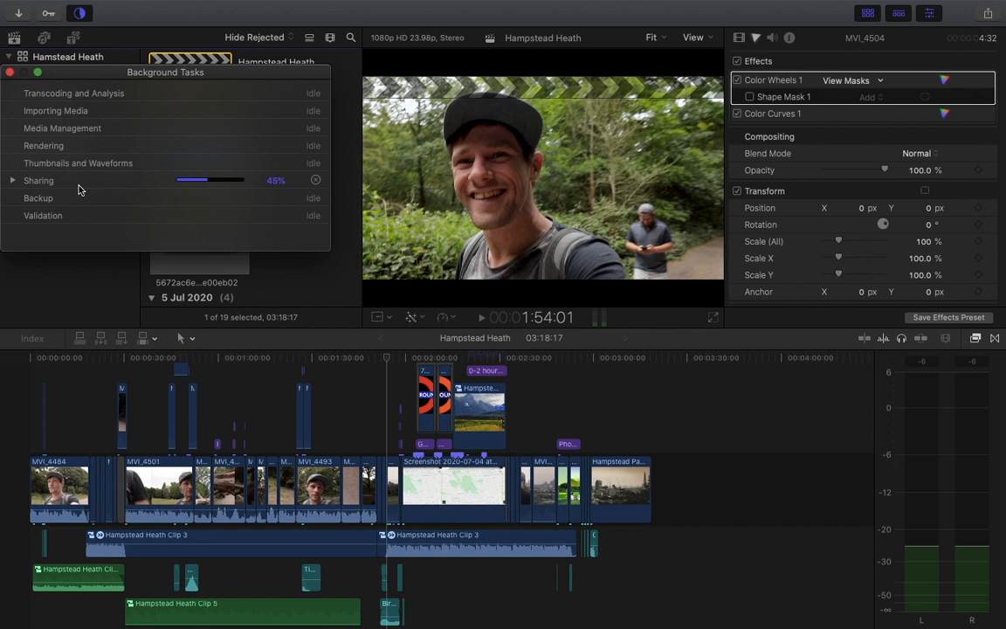
click(14, 180)
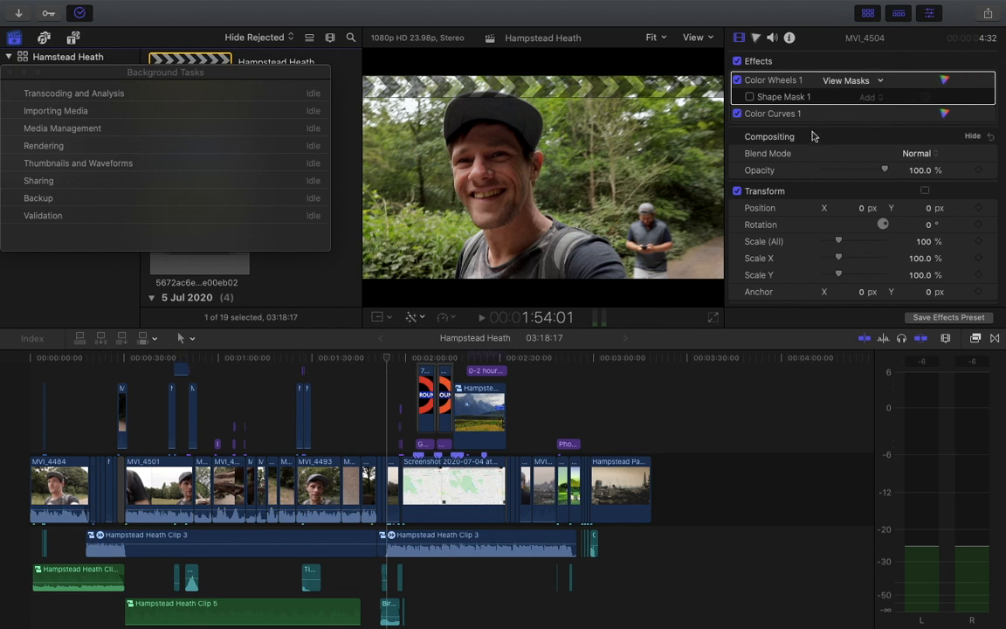
Switch to Finder and preview the exported Hampstead Heath movie on the Desktop, closing the preview when done.
key(super+Tab)
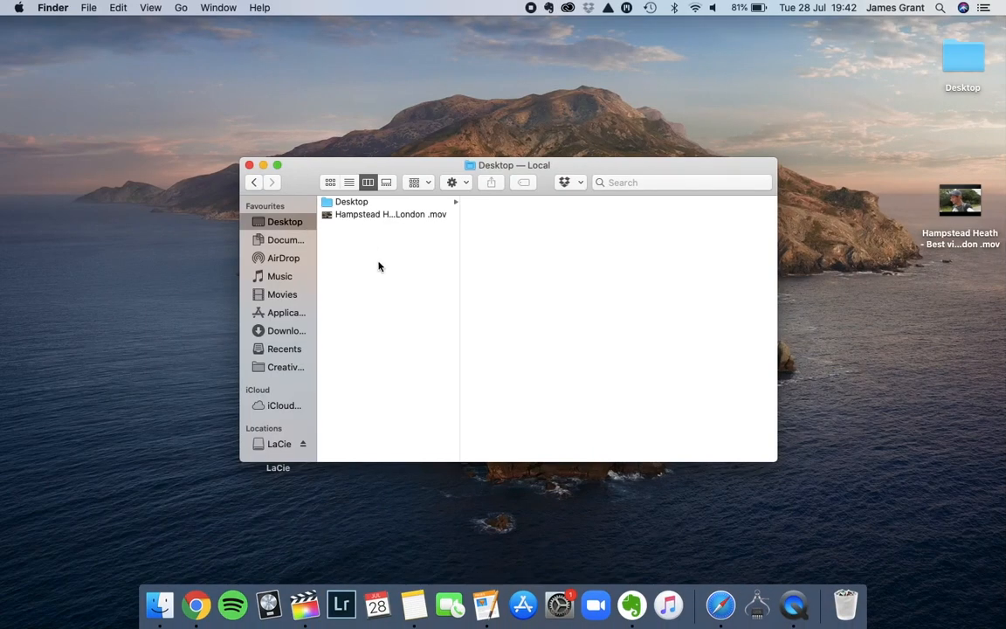
click(354, 216)
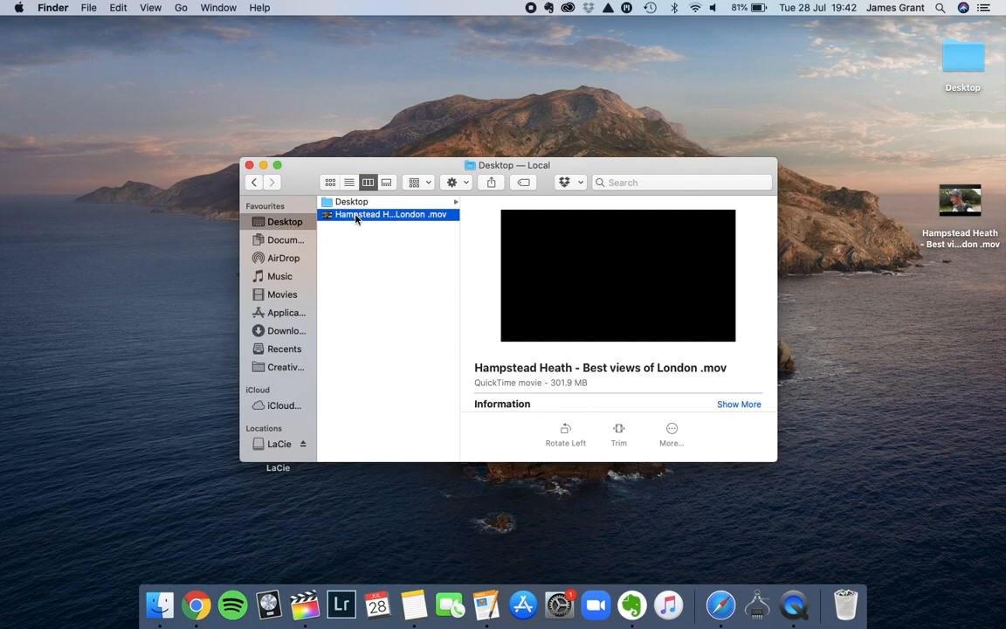
key(space)
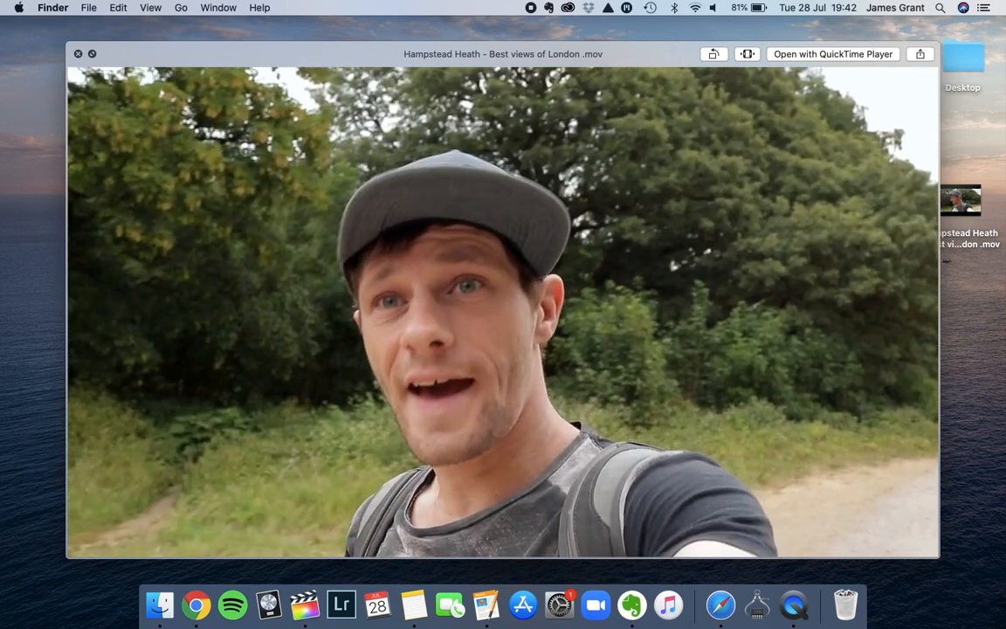
key(space)
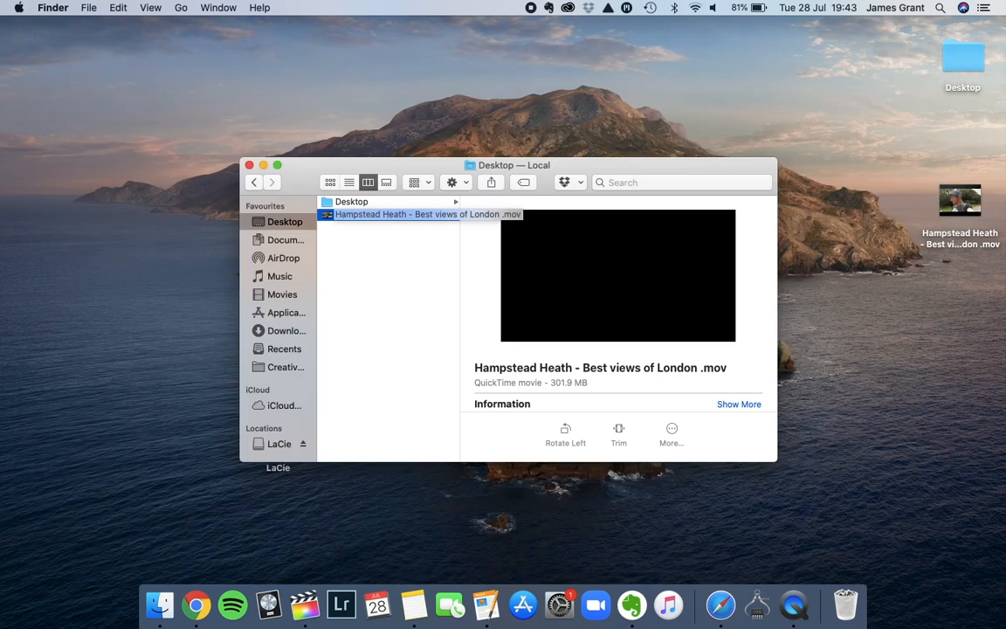